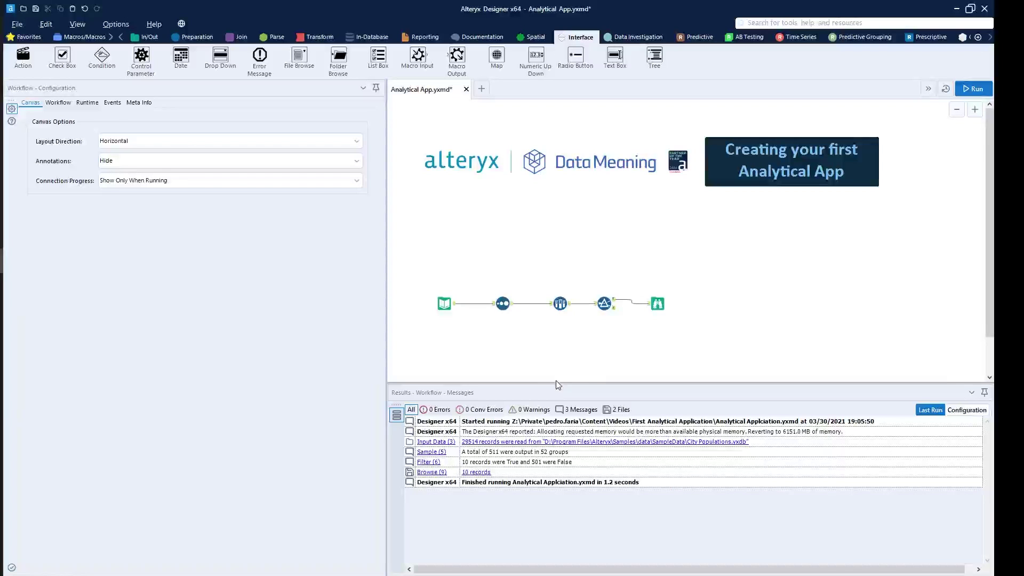
# - Select the Input Data tool to preview City Populations.yxdb's State, City and Population records
pyautogui.click(445, 304)
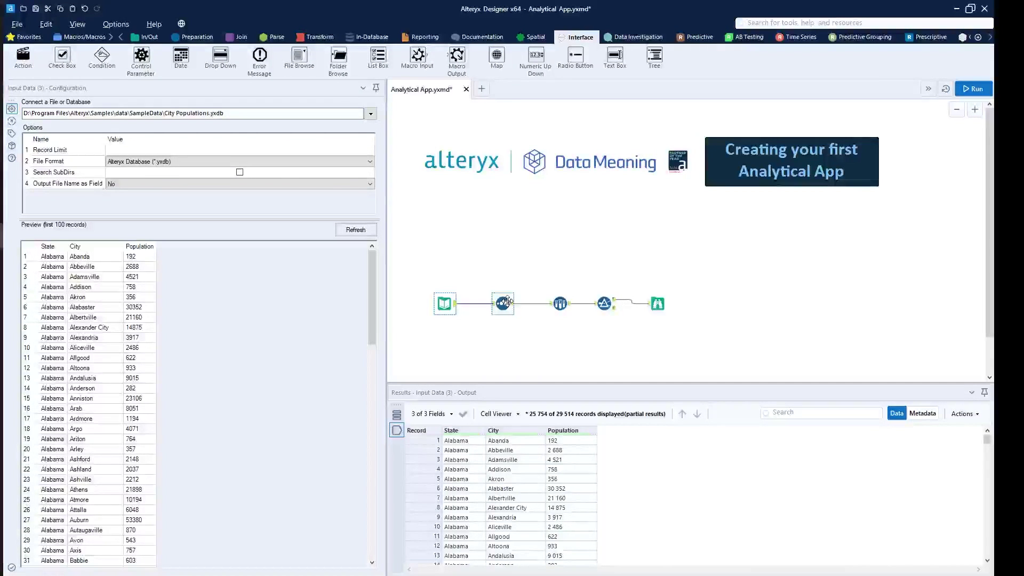
# - Inspect the Sort, Sample and Filter (State = New York) outputs, then deselect back to workflow settings
pyautogui.click(561, 303)
pyautogui.click(560, 304)
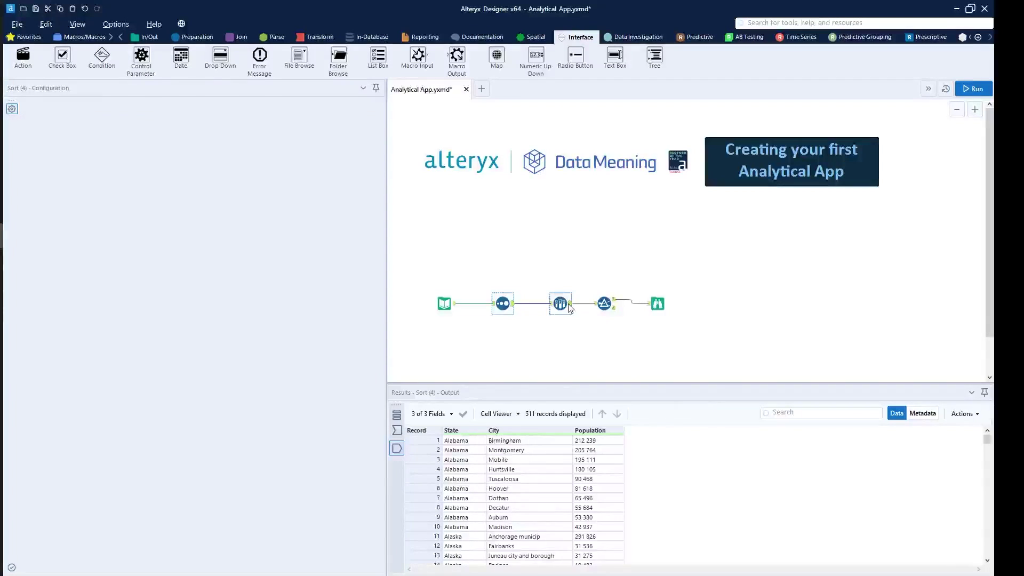
pyautogui.click(605, 303)
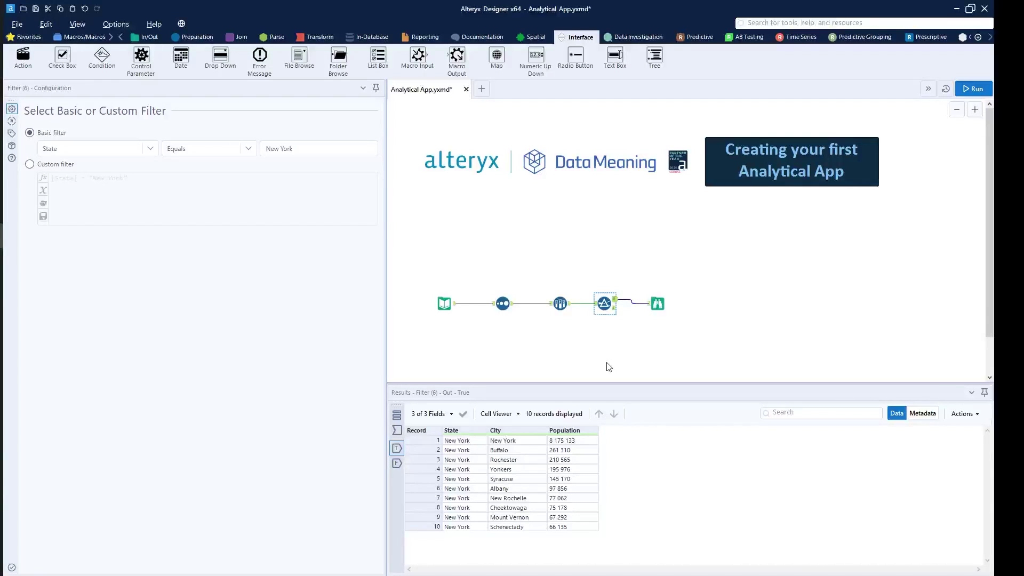
pyautogui.click(525, 228)
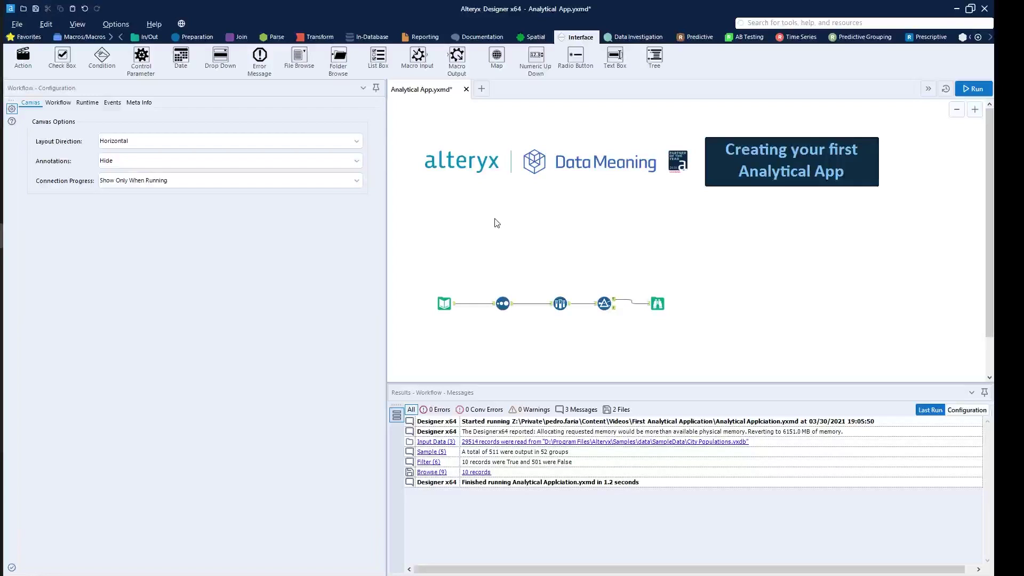
# - Show the Workflow tab's Type options and mark the Analytic App option with an arrow
pyautogui.click(60, 103)
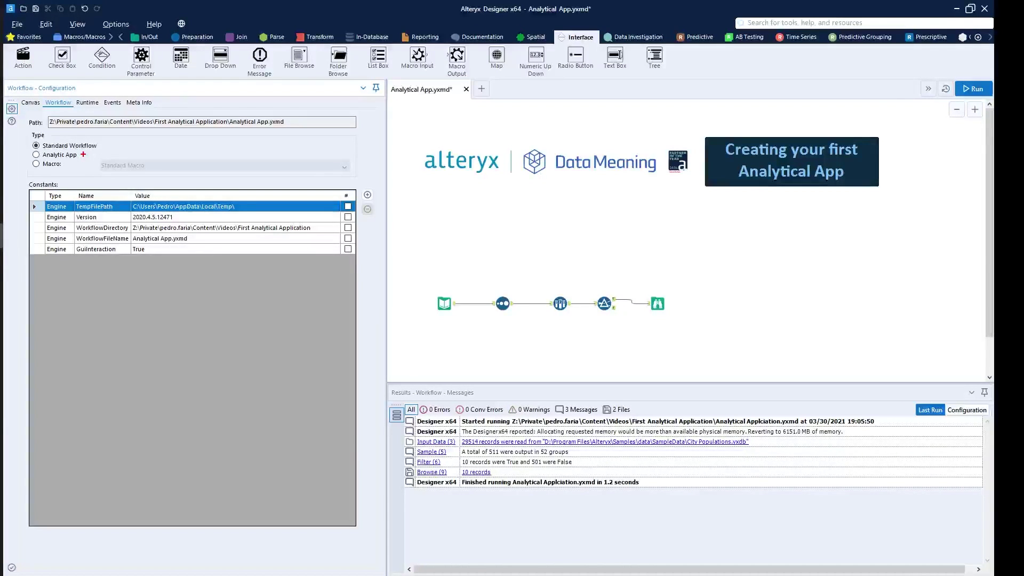
pyautogui.moveTo(83, 154); pyautogui.dragTo(163, 154)
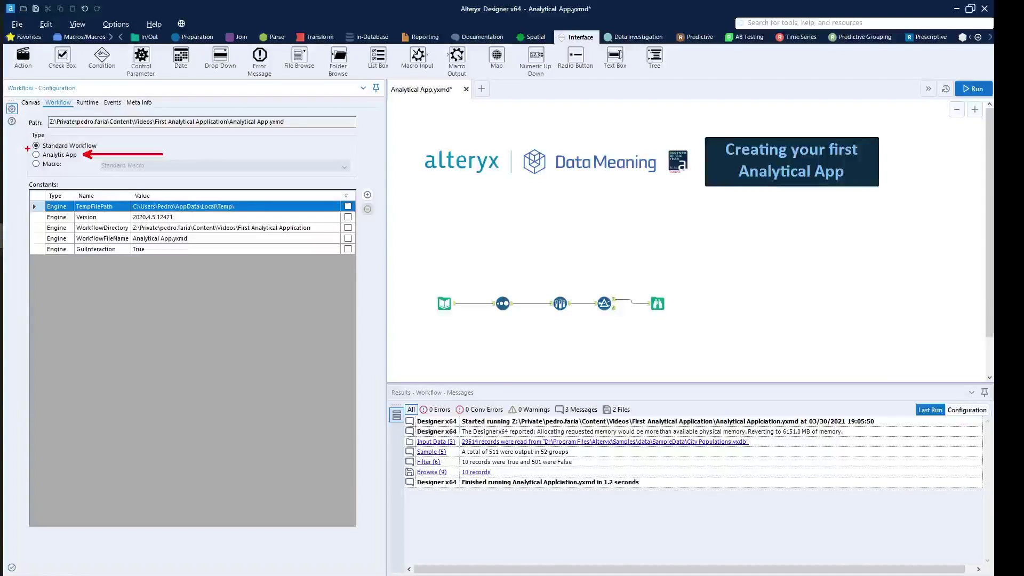
pyautogui.press('Escape')
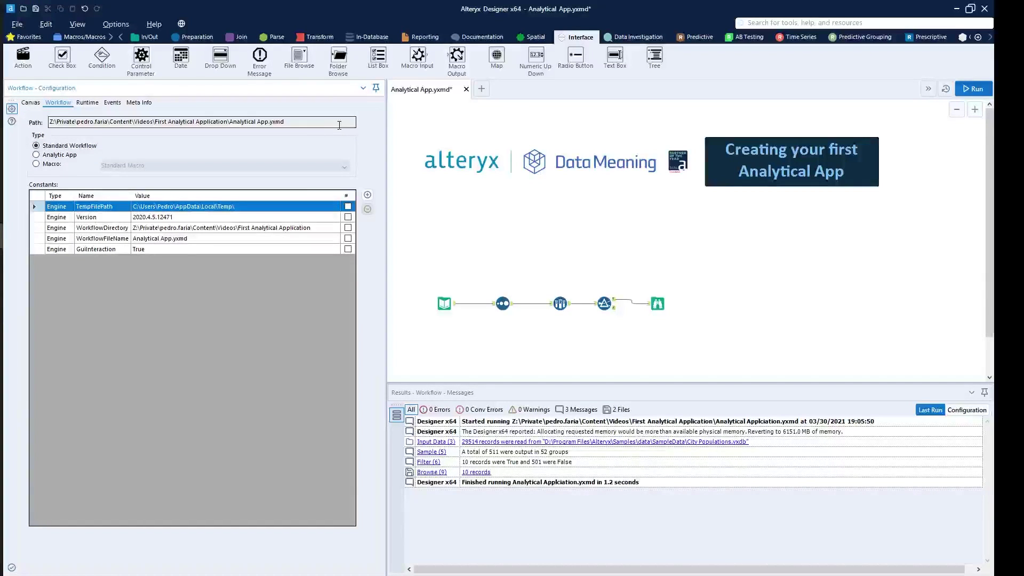
# - Box the Interface tools and point red arrows at them and at Analytic App
pyautogui.moveTo(6, 45); pyautogui.dragTo(695, 76)
pyautogui.press('g')
pyautogui.moveTo(594, 30); pyautogui.dragTo(622, 13)
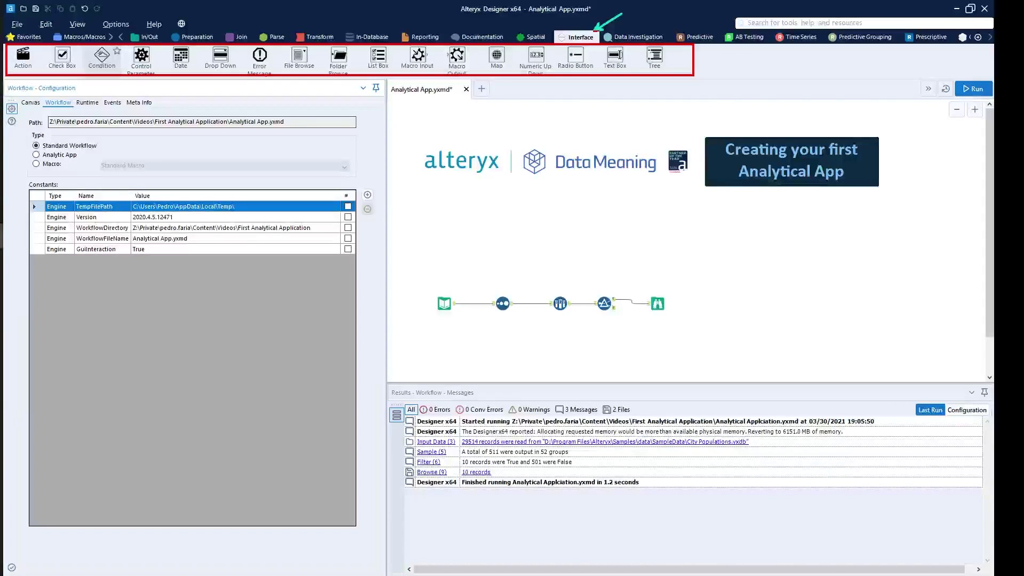
pyautogui.press('r')
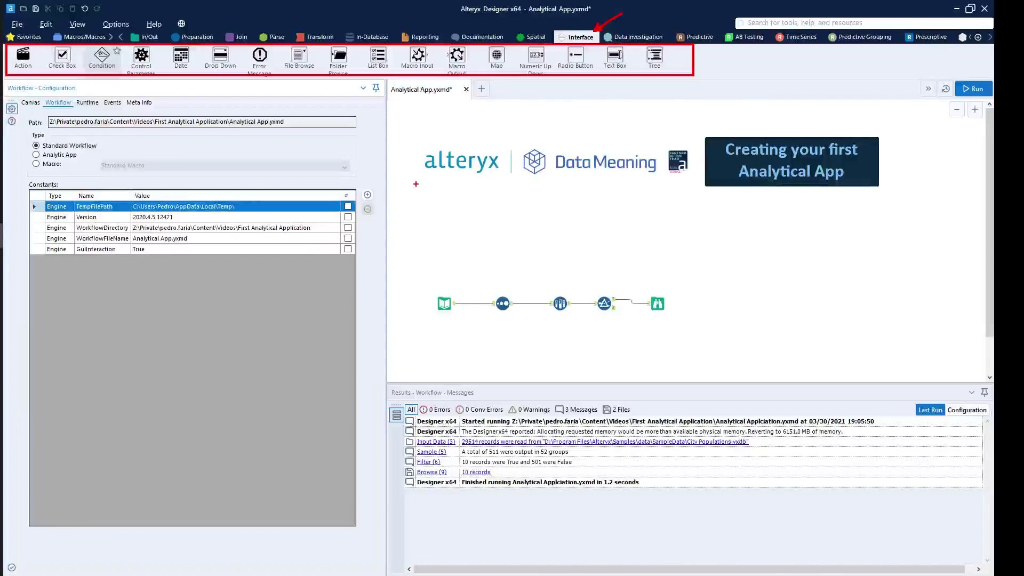
pyautogui.moveTo(158, 152); pyautogui.dragTo(84, 154)
pyautogui.press('Escape')
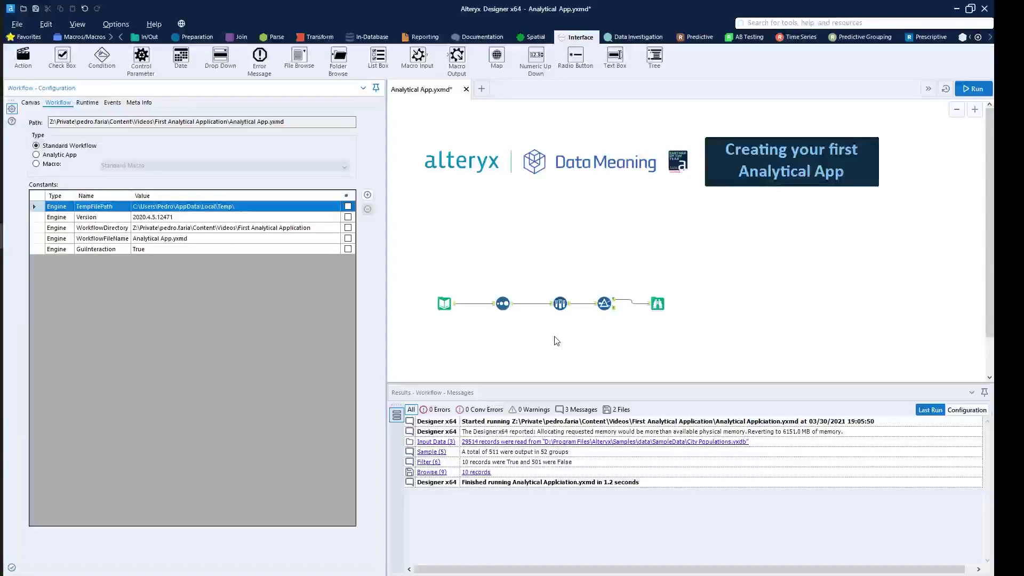
# - Outline the Sample and Filter tools with annotation boxes, then clear them
pyautogui.moveTo(544, 279); pyautogui.dragTo(579, 324)
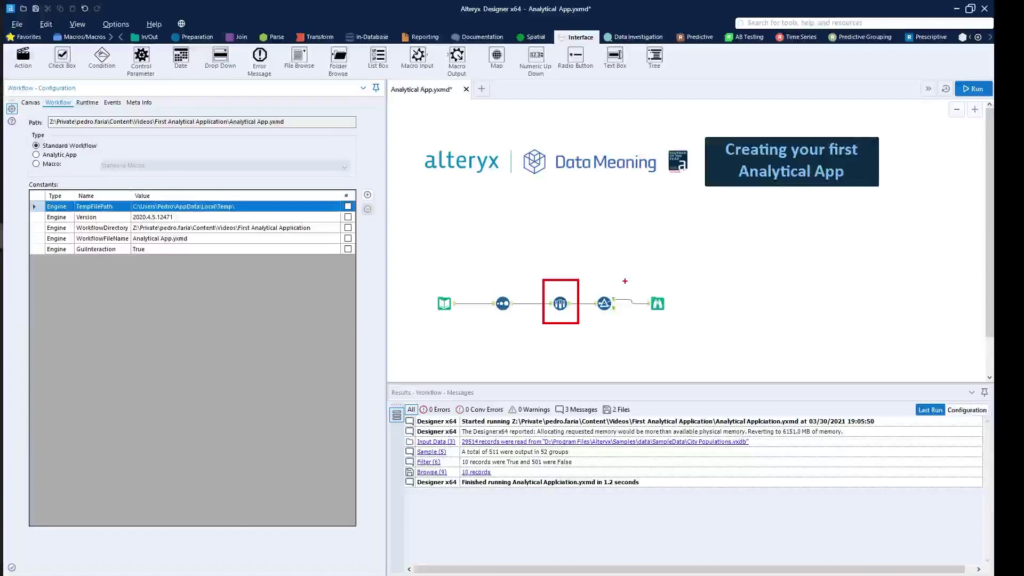
pyautogui.moveTo(627, 277); pyautogui.dragTo(589, 325)
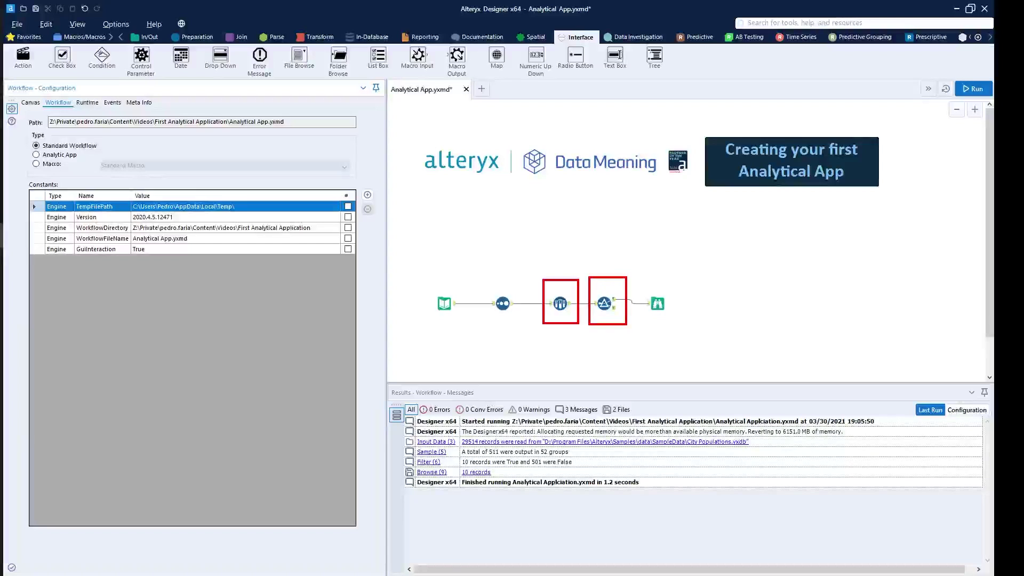
pyautogui.press('Escape')
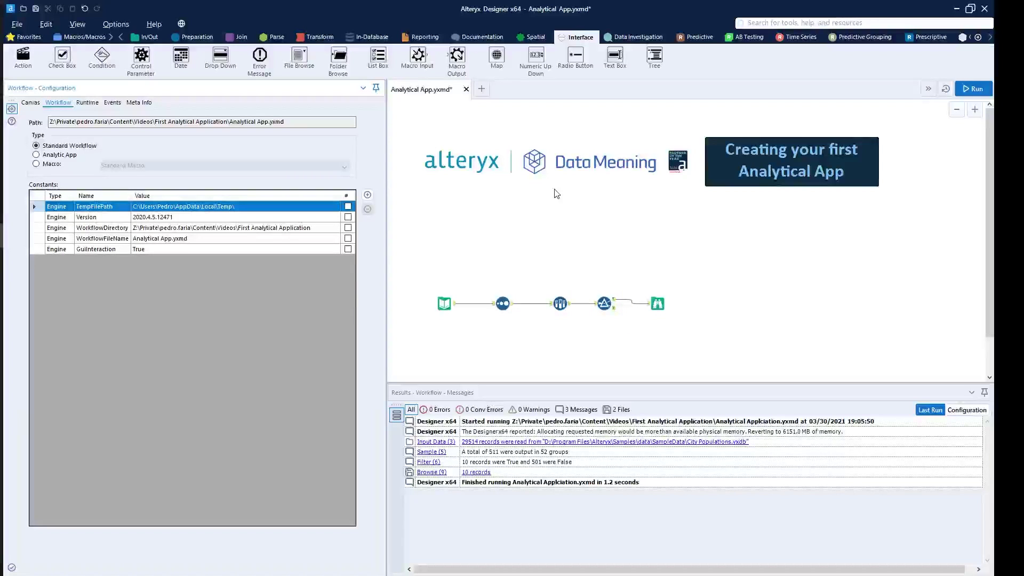
# - Add a Numeric Up Down tool linked through an Action to the Sample tool, then select it
pyautogui.moveTo(536, 56); pyautogui.dragTo(561, 294)
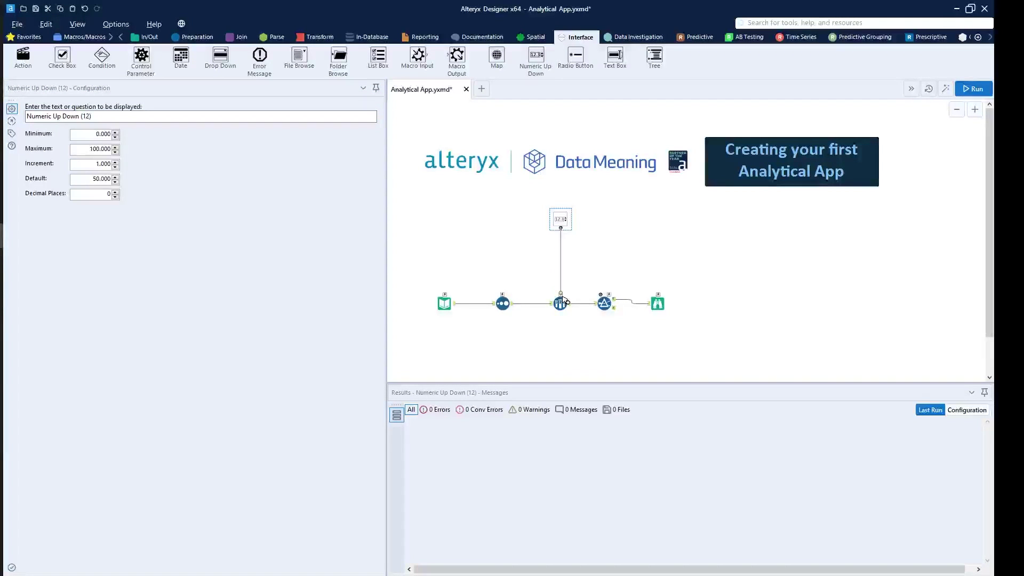
pyautogui.hotkey('ctrl', 'r')
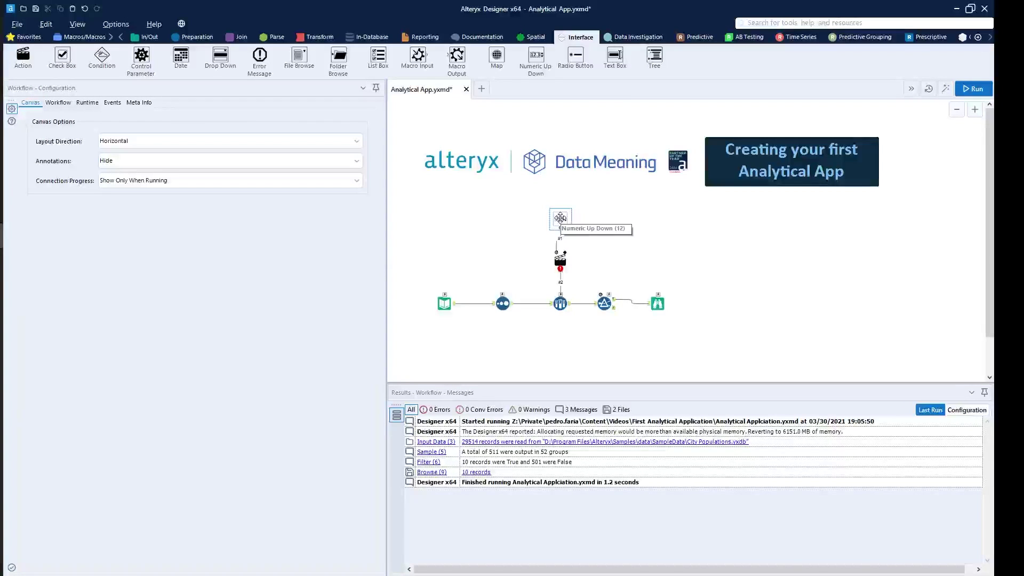
pyautogui.click(560, 217)
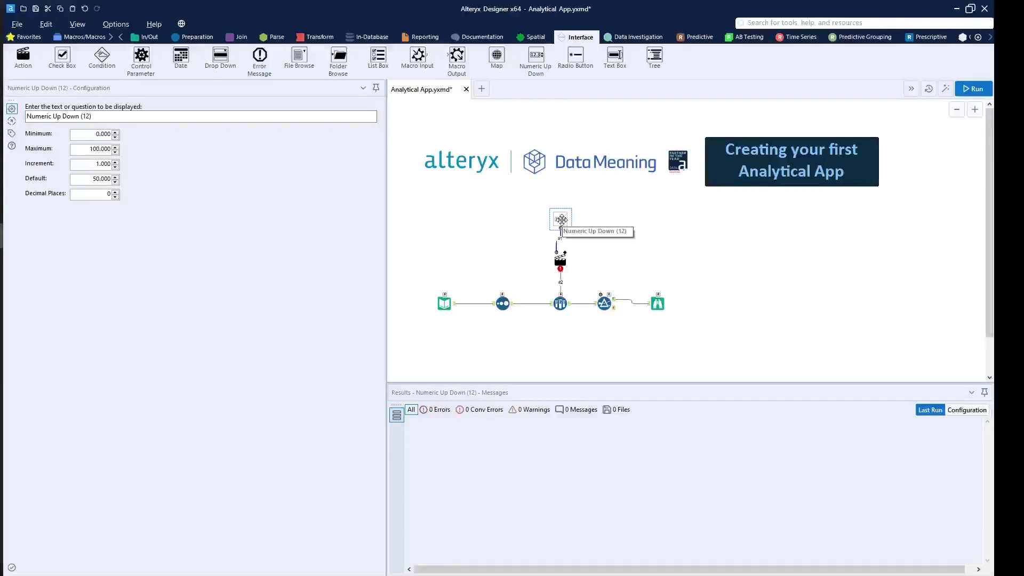
# - Relabel the numeric input 'Select the Top N:' with a default value of 10
pyautogui.click(58, 116)
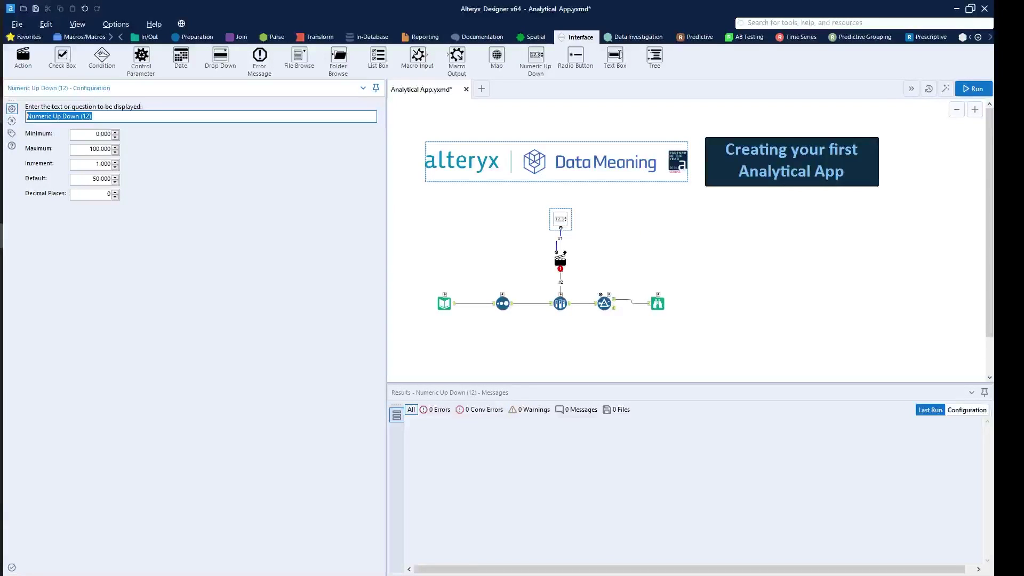
pyautogui.write('Select the Top N:')
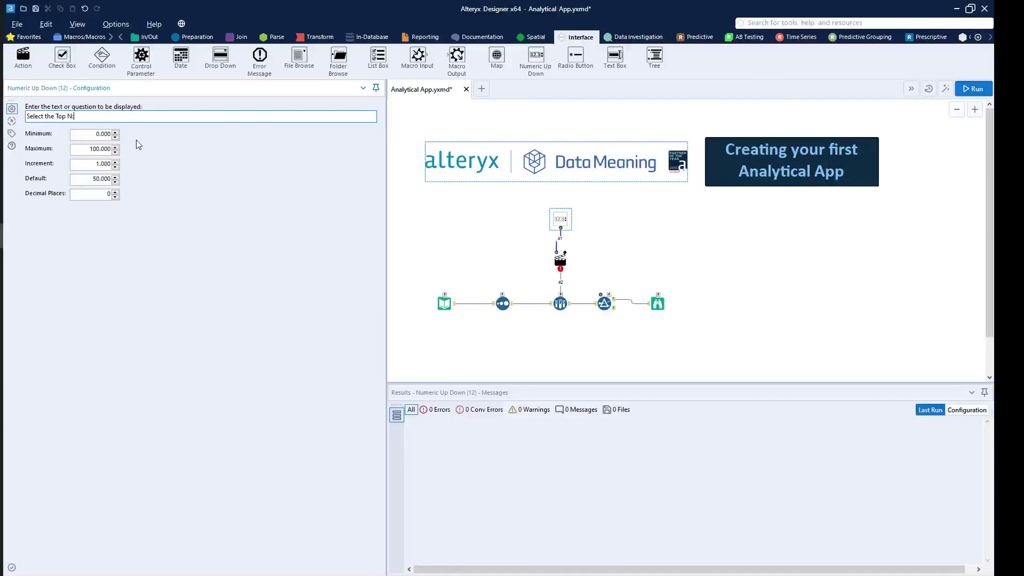
pyautogui.click(99, 133)
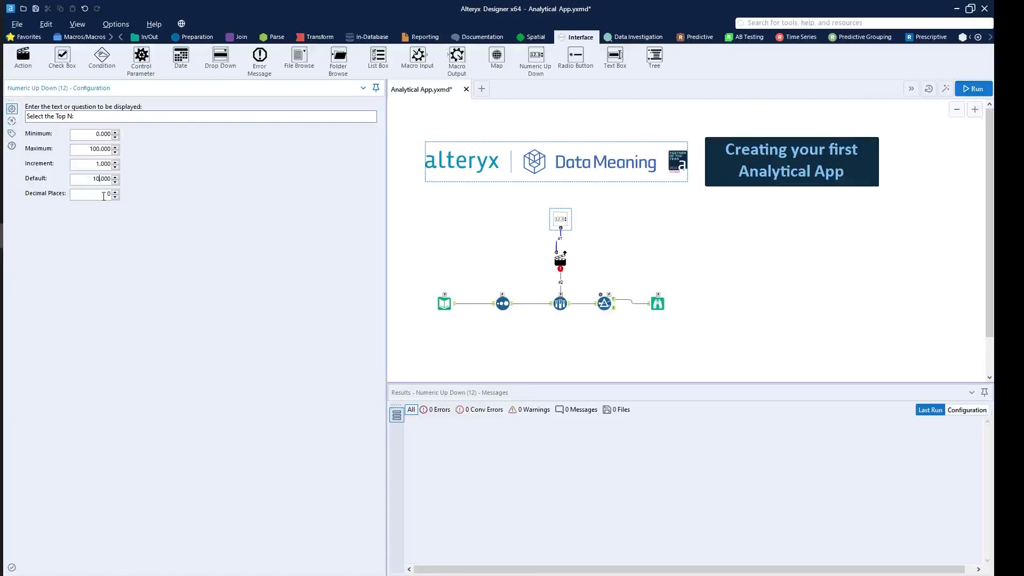
# - Set the Action to Update Value on the Sample tool's N value, without replacing a specific string
pyautogui.click(564, 261)
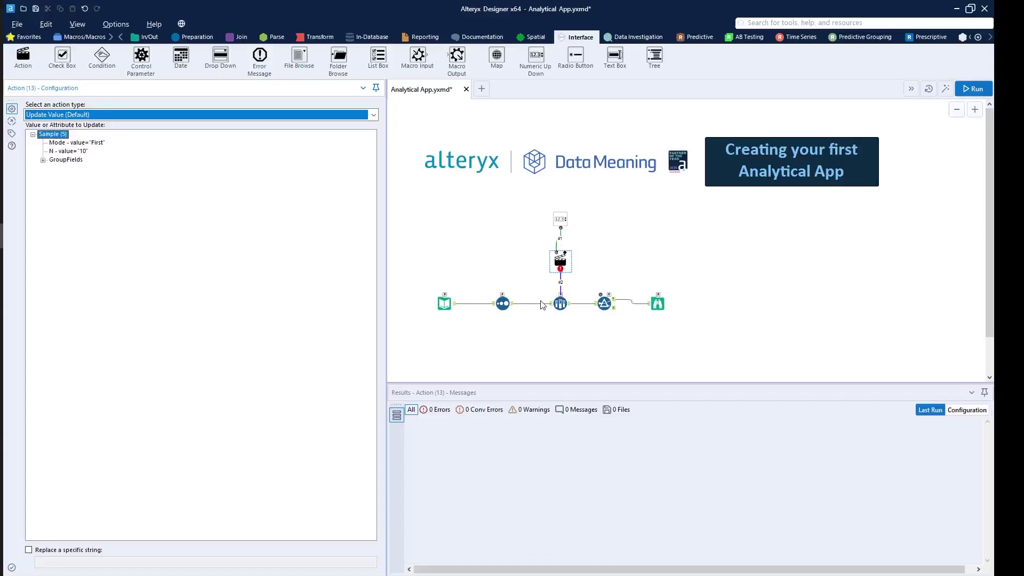
pyautogui.click(82, 152)
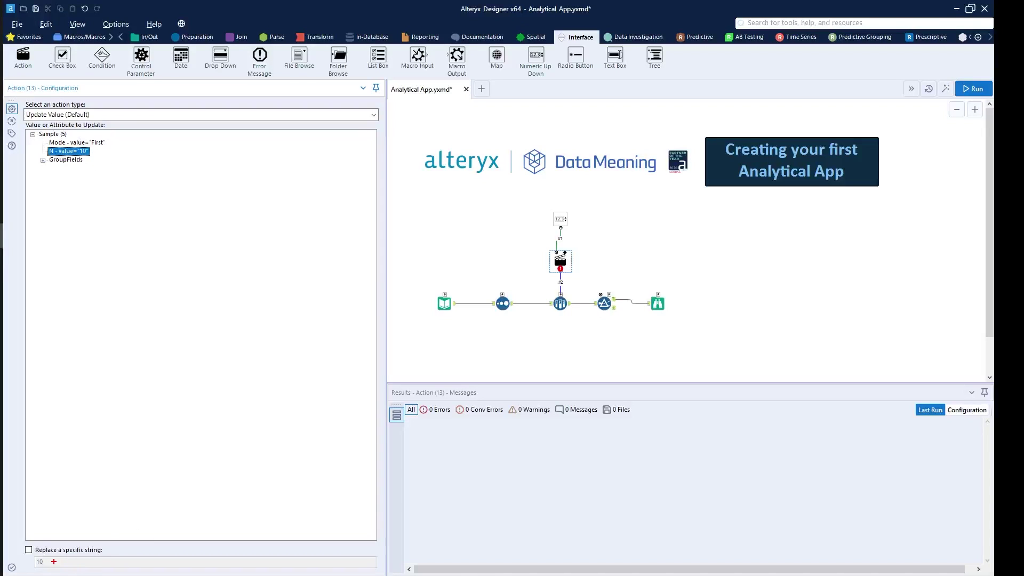
pyautogui.moveTo(53, 561); pyautogui.dragTo(129, 563)
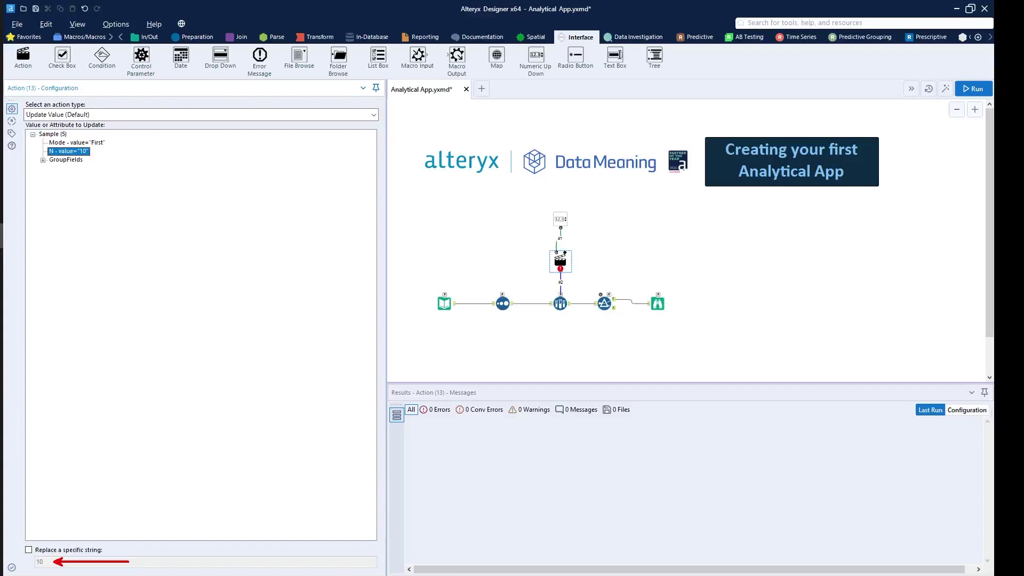
pyautogui.click(28, 549)
pyautogui.click(59, 562)
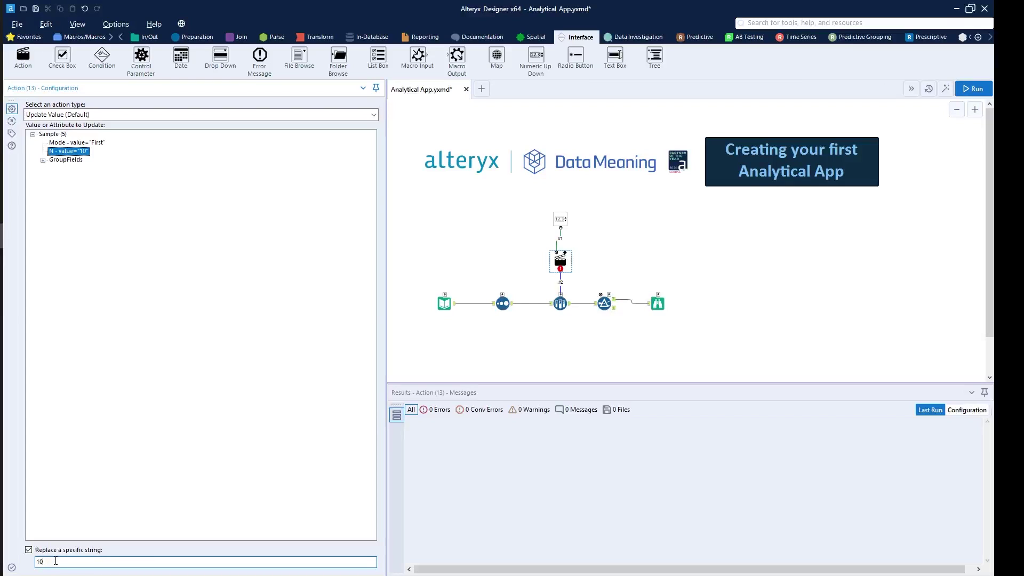
pyautogui.click(59, 550)
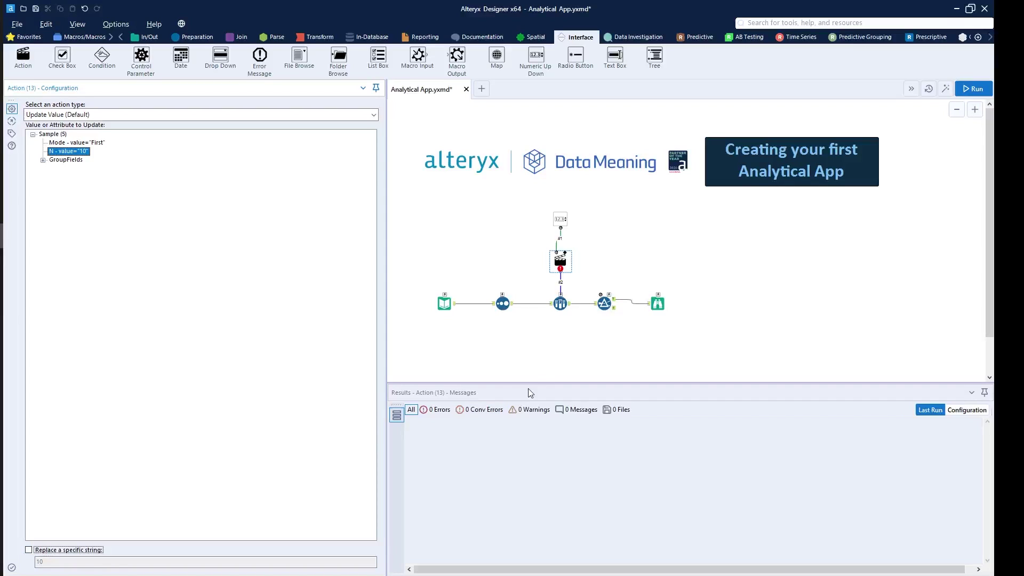
pyautogui.click(548, 367)
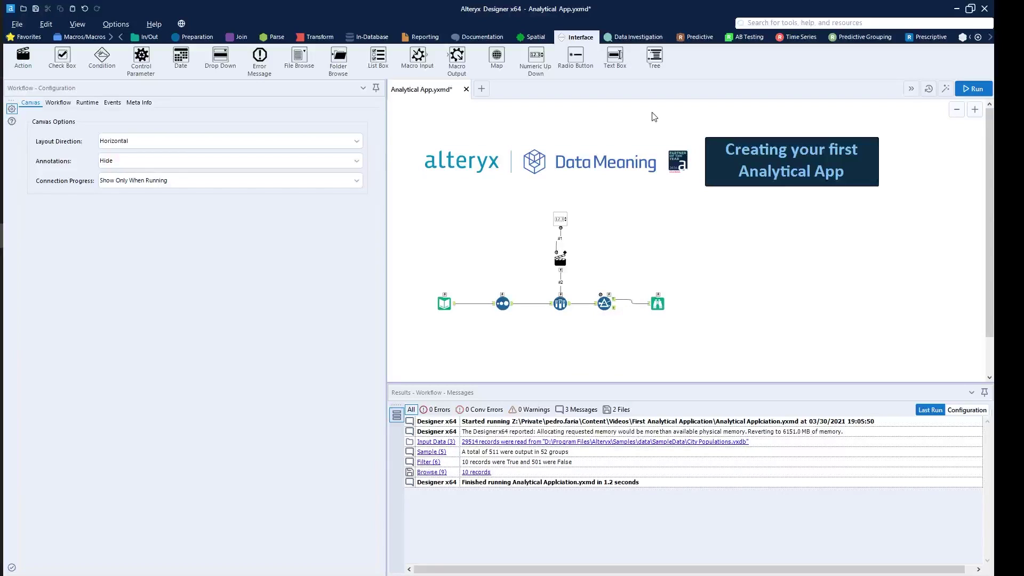
# - Add a Text Box question and connect it to the Filter through a new Action tool
pyautogui.moveTo(615, 55); pyautogui.dragTo(609, 301)
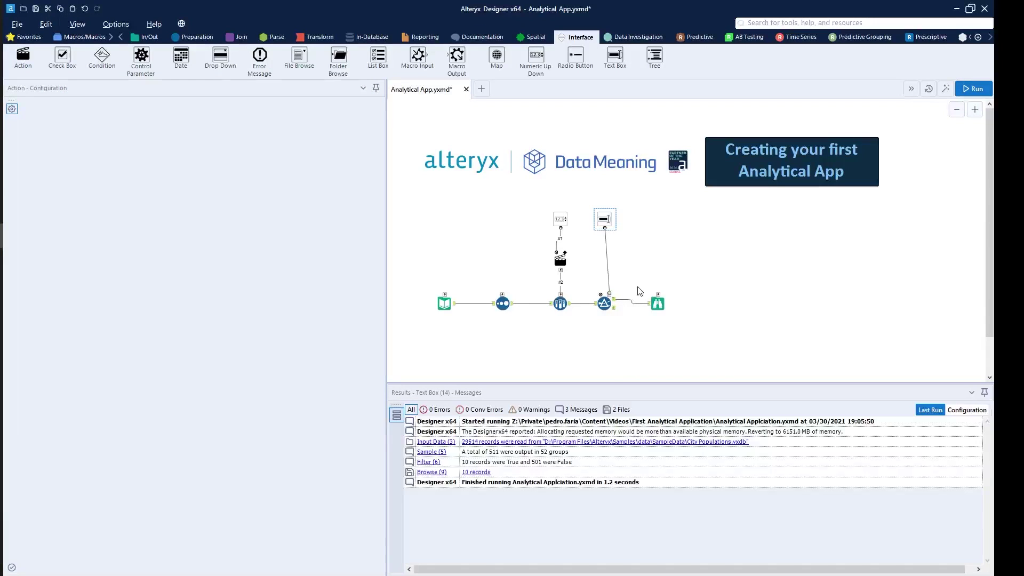
pyautogui.click(585, 244)
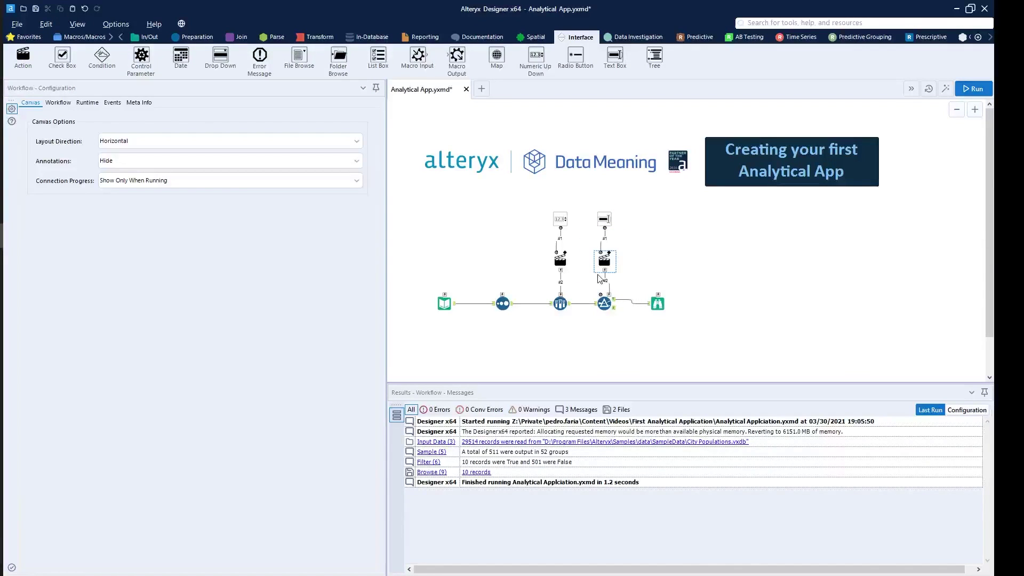
pyautogui.click(604, 260)
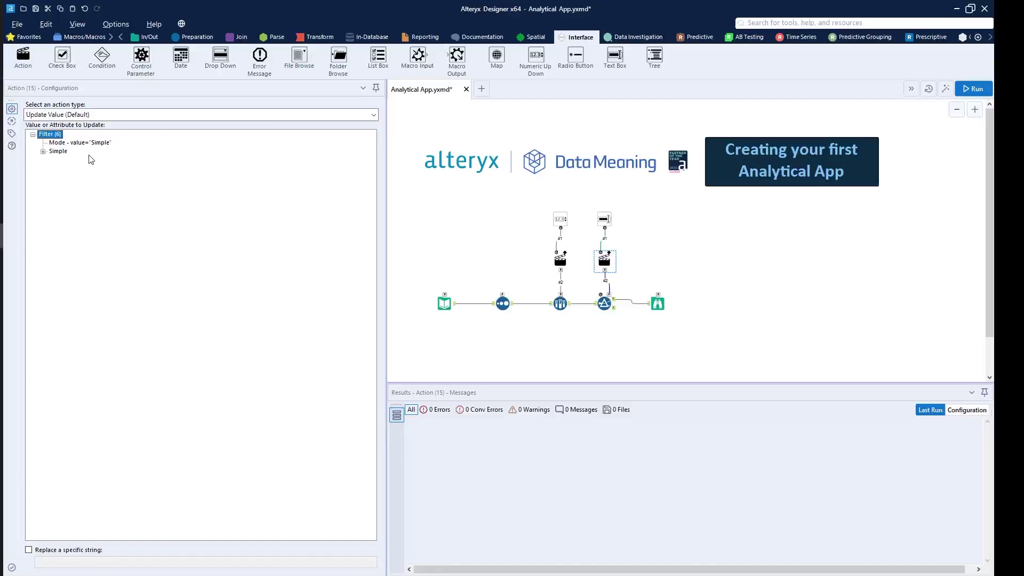
# - Set the new Action to update the Filter's Operand value 'New York'
pyautogui.click(43, 152)
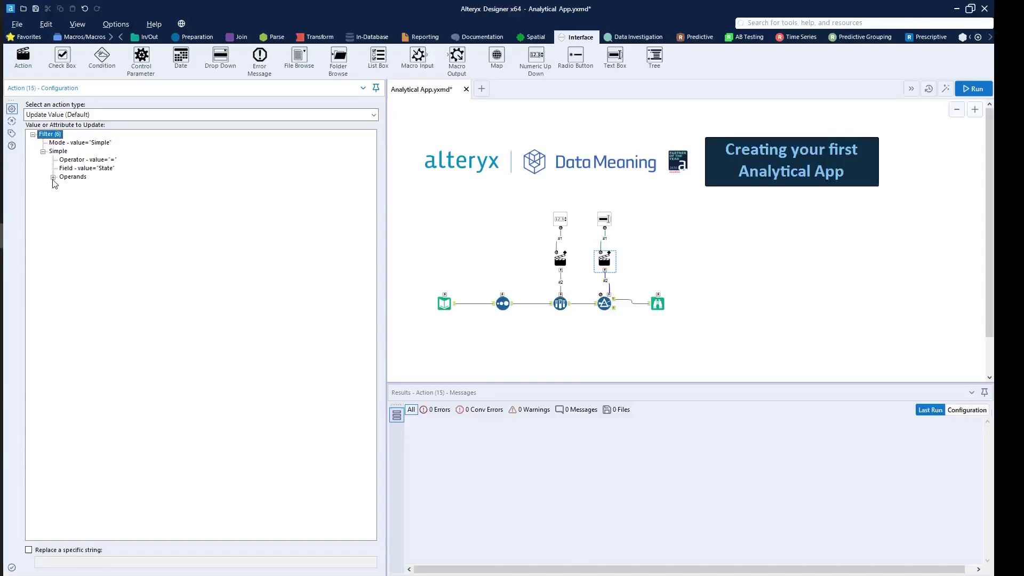
pyautogui.click(53, 178)
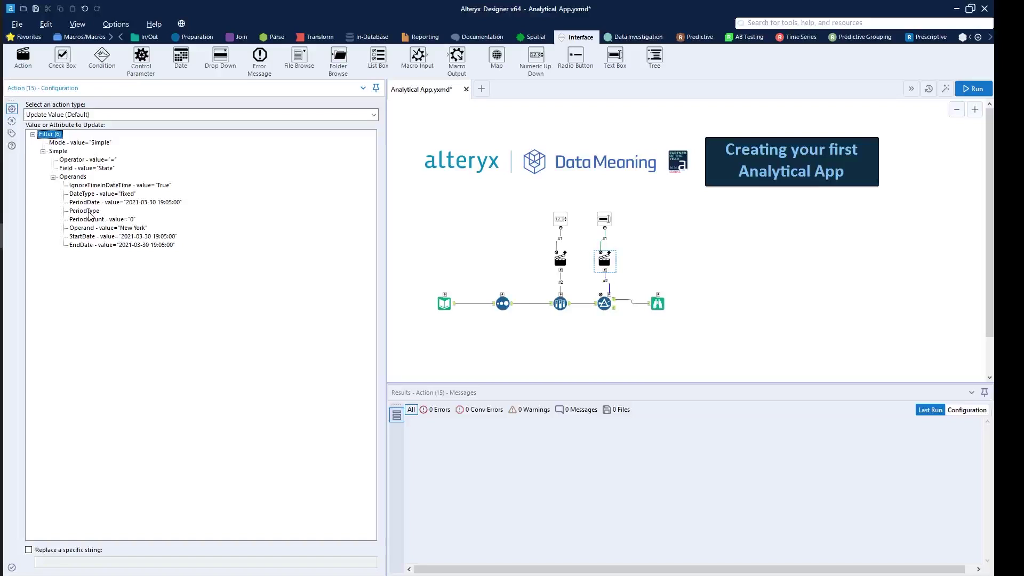
pyautogui.click(130, 230)
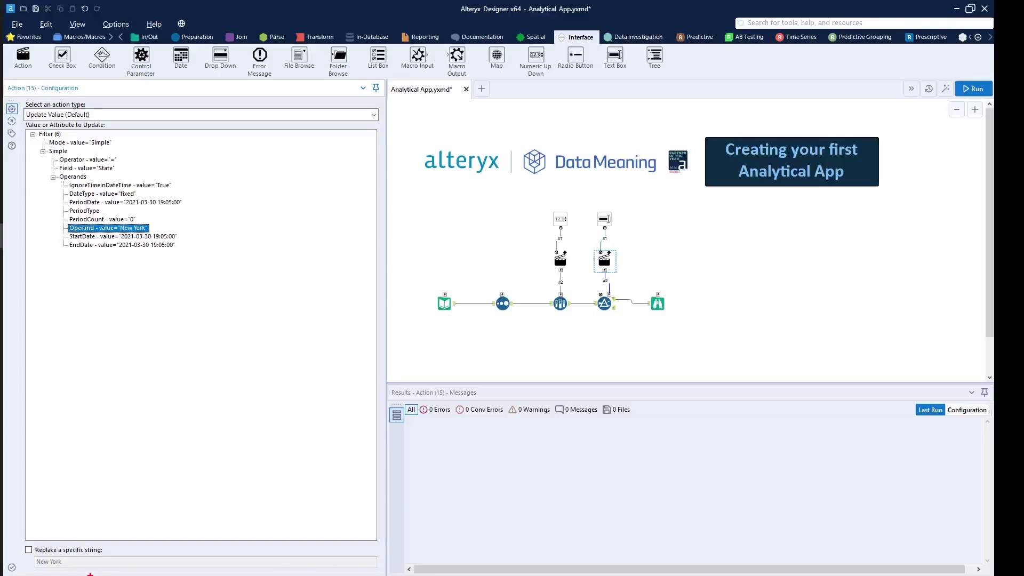
pyautogui.moveTo(73, 561); pyautogui.dragTo(140, 556)
pyautogui.press('Escape')
pyautogui.click(604, 219)
pyautogui.click(605, 219)
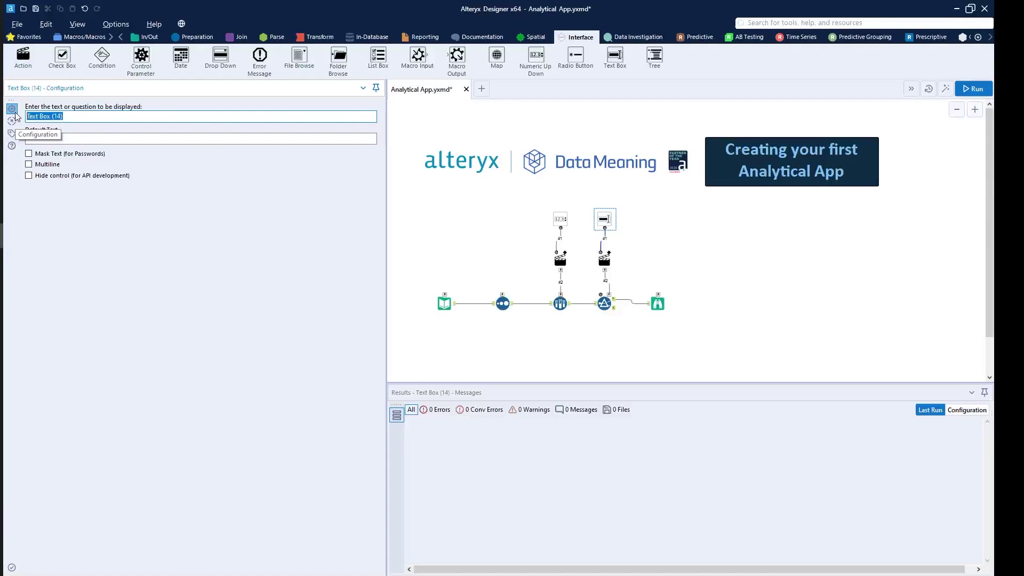
# - Enter 'Specify the State:' as the Text Box question text
pyautogui.write('Specify the State:')
pyautogui.click(700, 265)
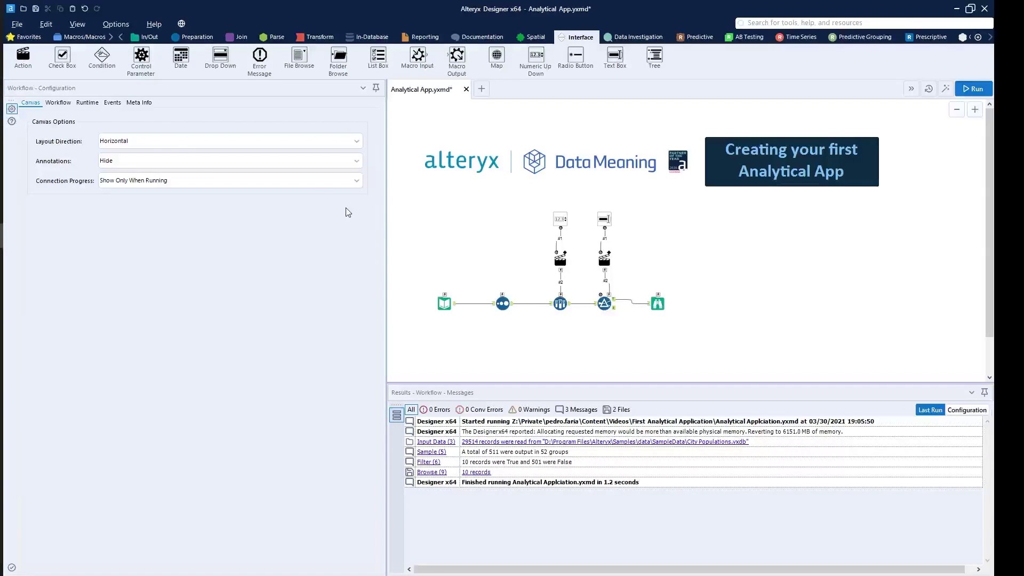
# - Show the Interface Designer from the View menu and float its Layout View as a separate window
pyautogui.moveTo(295, 79); pyautogui.dragTo(286, 147)
pyautogui.moveTo(333, 81); pyautogui.dragTo(324, 132)
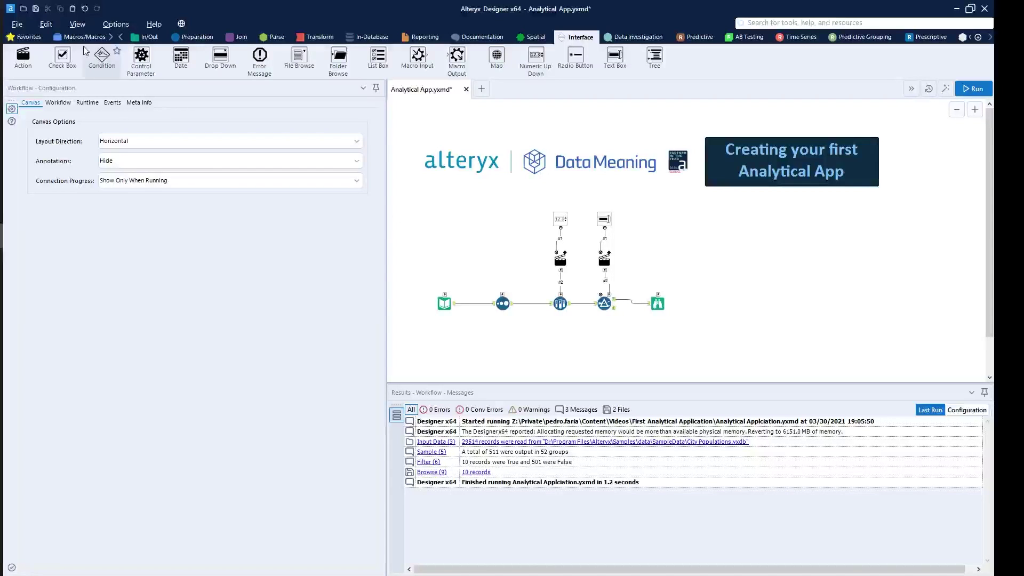
pyautogui.click(79, 30)
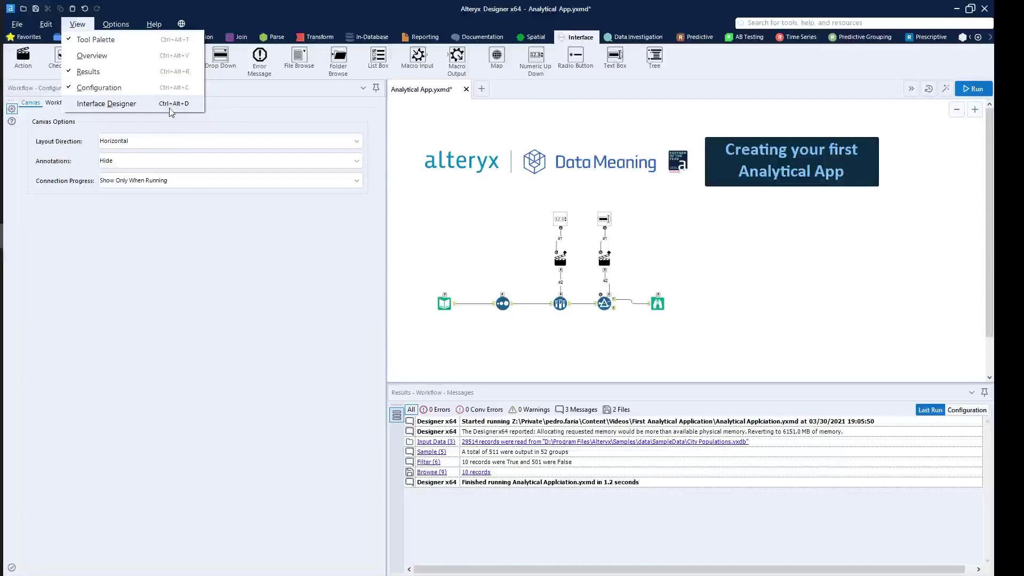
pyautogui.click(143, 104)
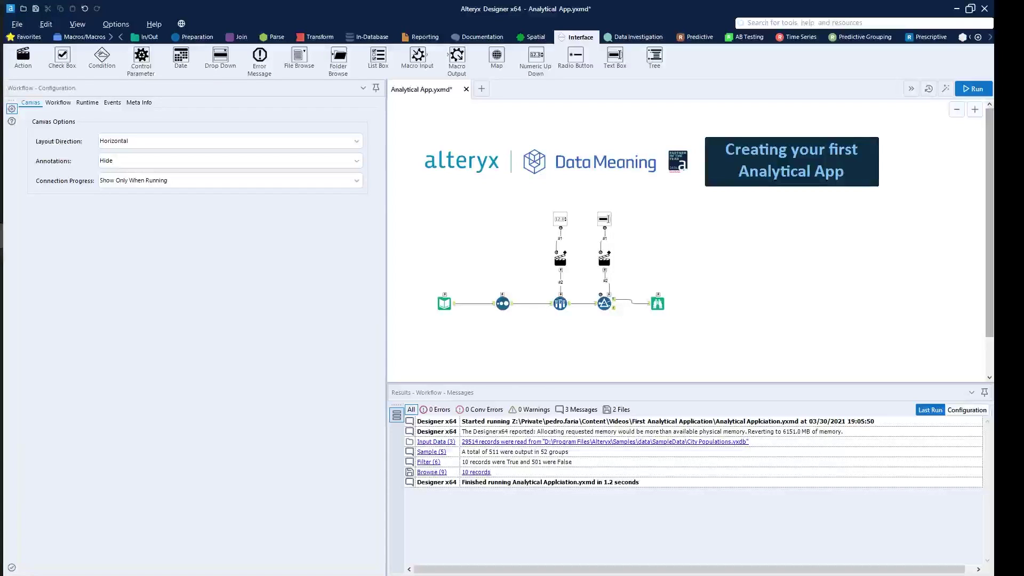
pyautogui.moveTo(742, 112); pyautogui.dragTo(86, 146)
pyautogui.click(560, 220)
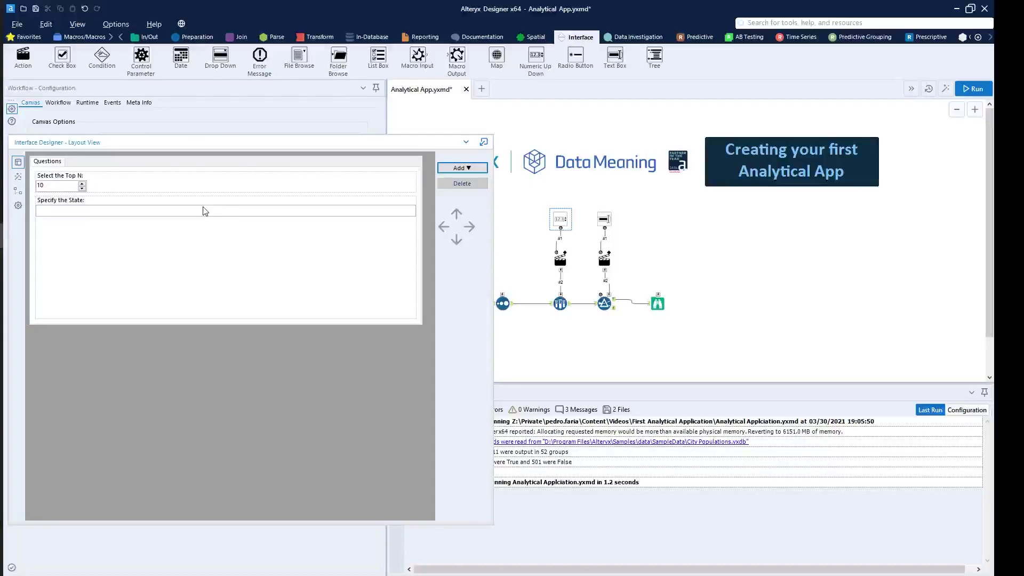
pyautogui.moveTo(220, 144); pyautogui.dragTo(251, 133)
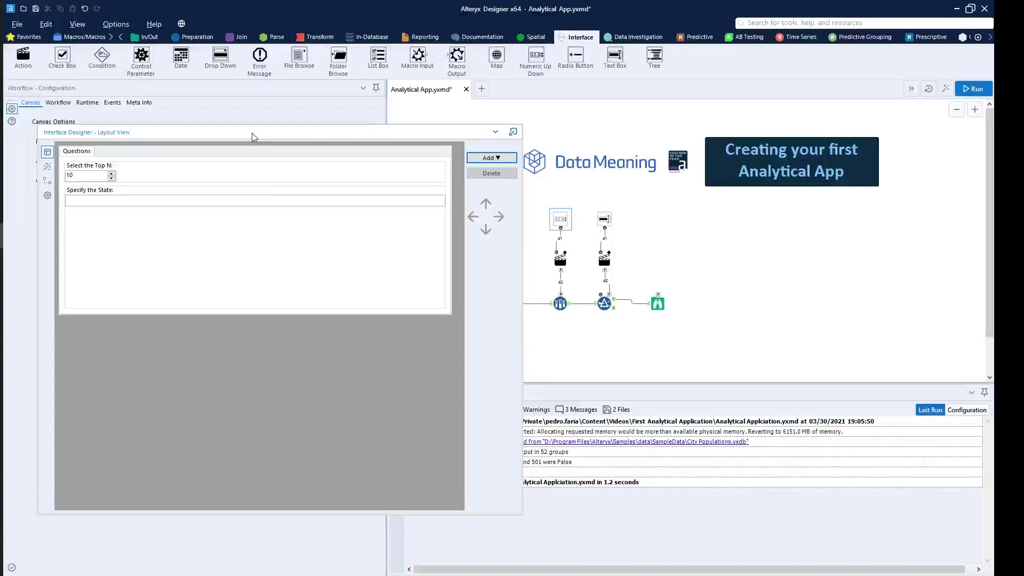
# - Add a new Tab to the app layout, then delete it, leaving only the Questions tab
pyautogui.click(320, 176)
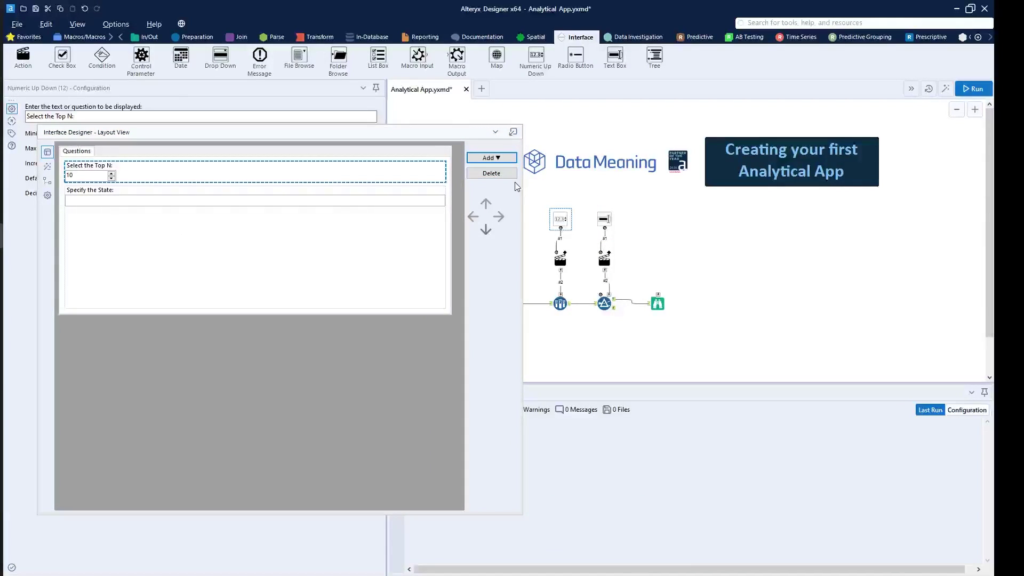
pyautogui.click(501, 158)
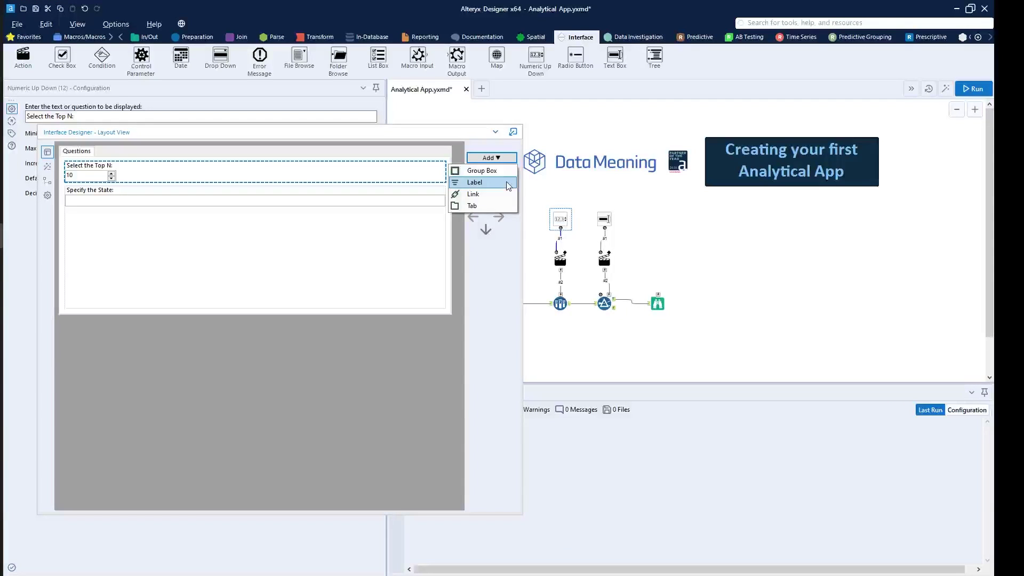
pyautogui.click(491, 206)
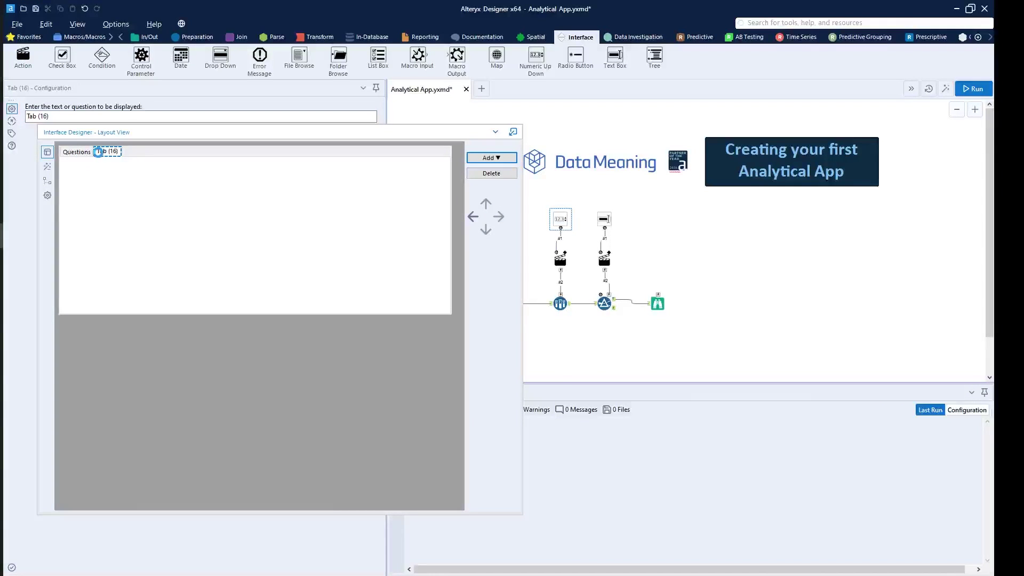
pyautogui.click(91, 152)
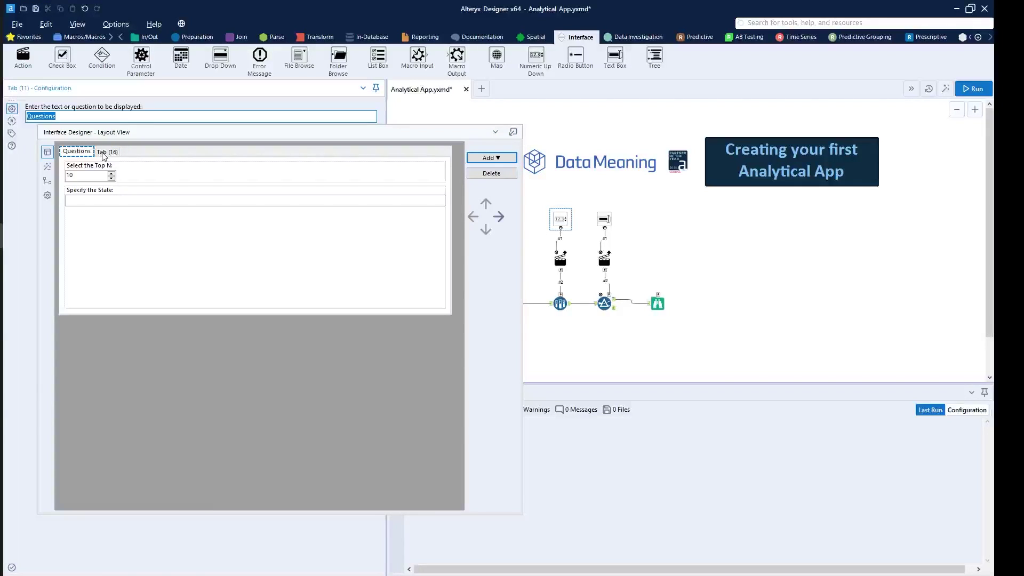
pyautogui.click(105, 152)
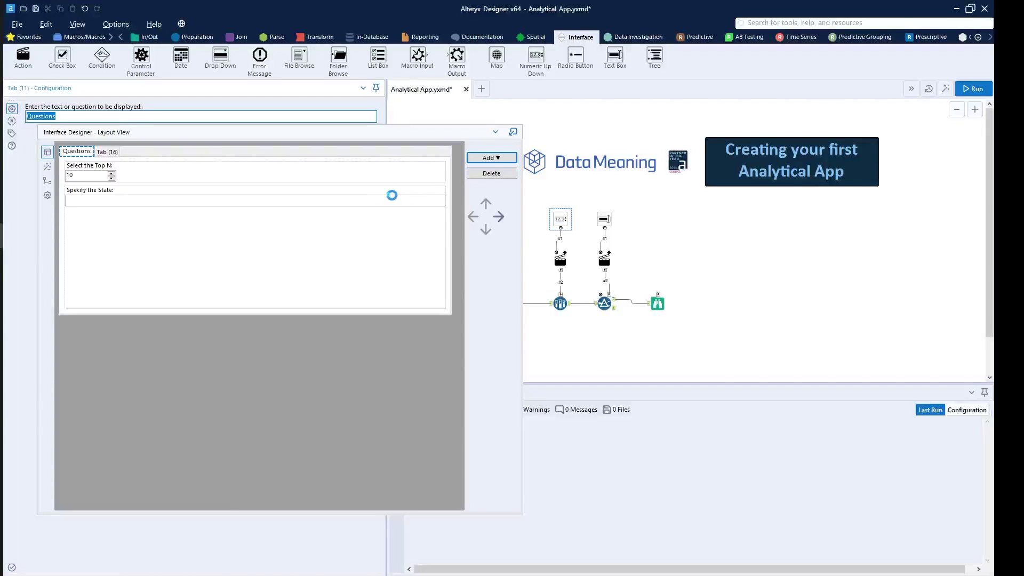
pyautogui.click(504, 176)
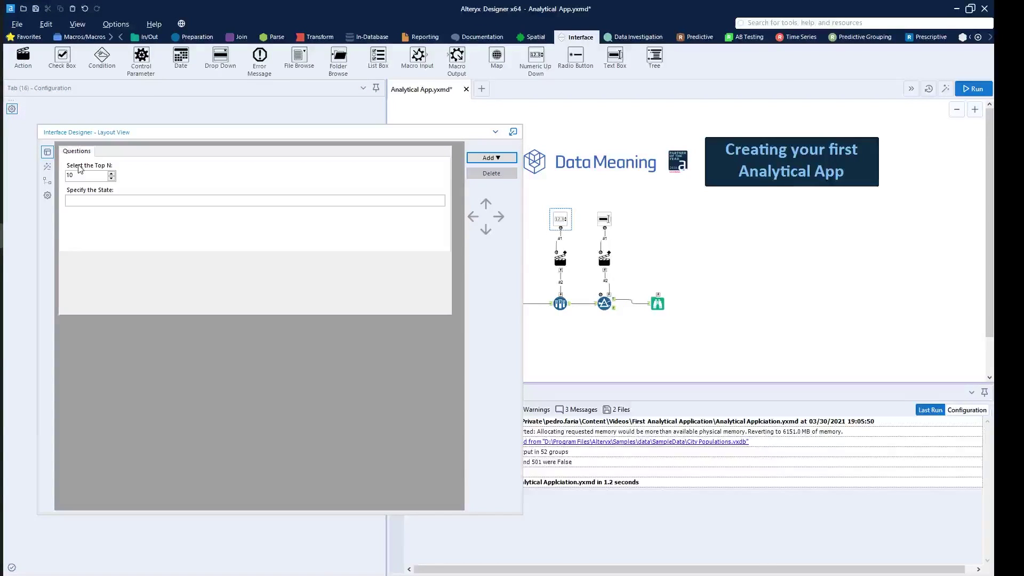
pyautogui.click(487, 159)
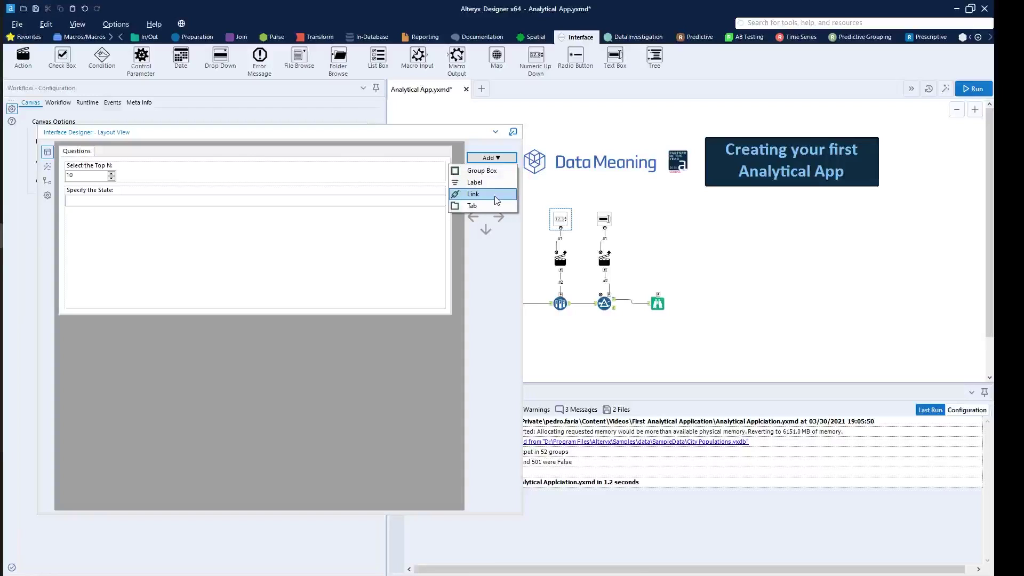
# - Move 'Specify the State:' above the Top N question and back, keeping Top N first
pyautogui.click(333, 217)
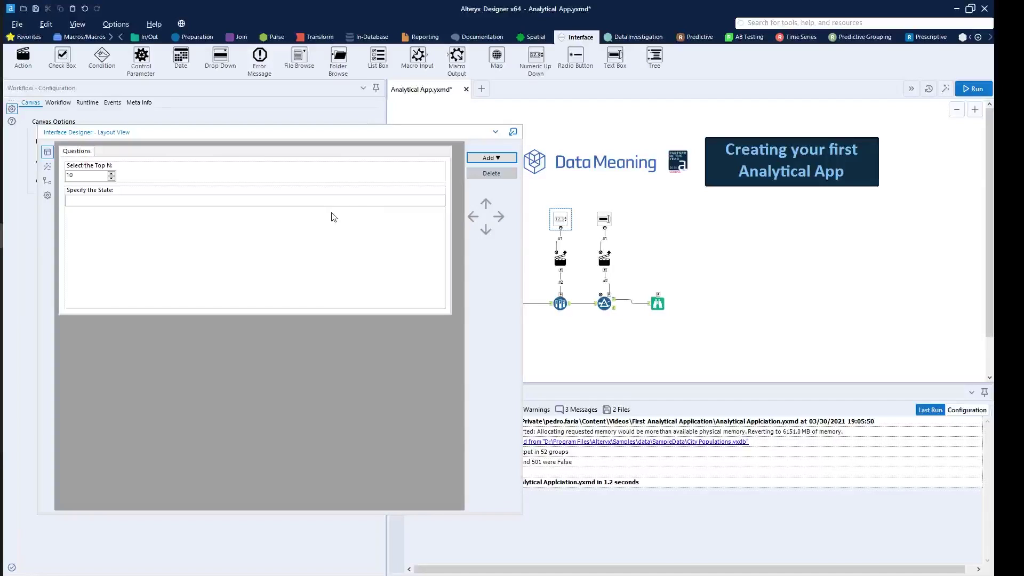
pyautogui.click(333, 217)
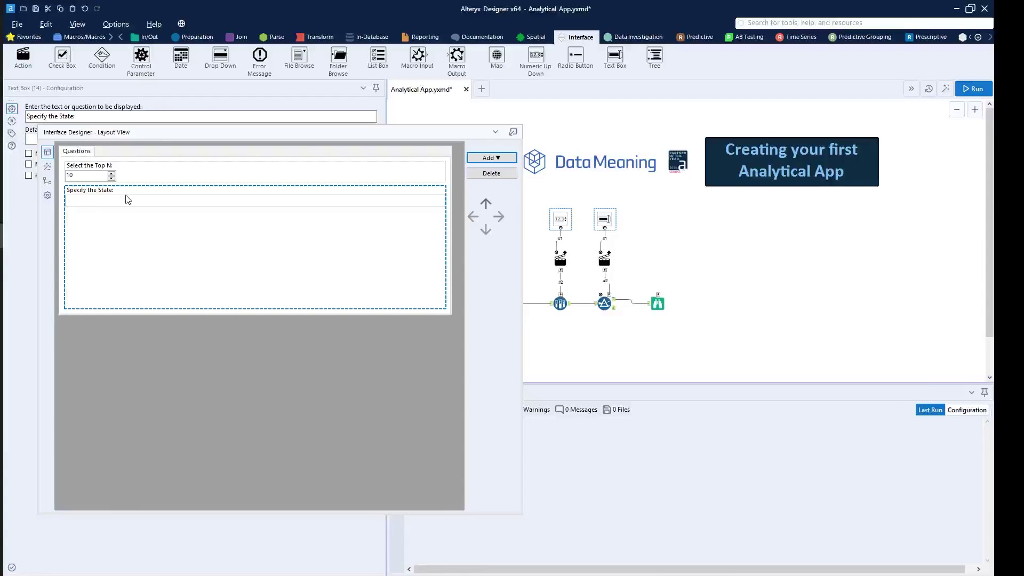
pyautogui.click(486, 203)
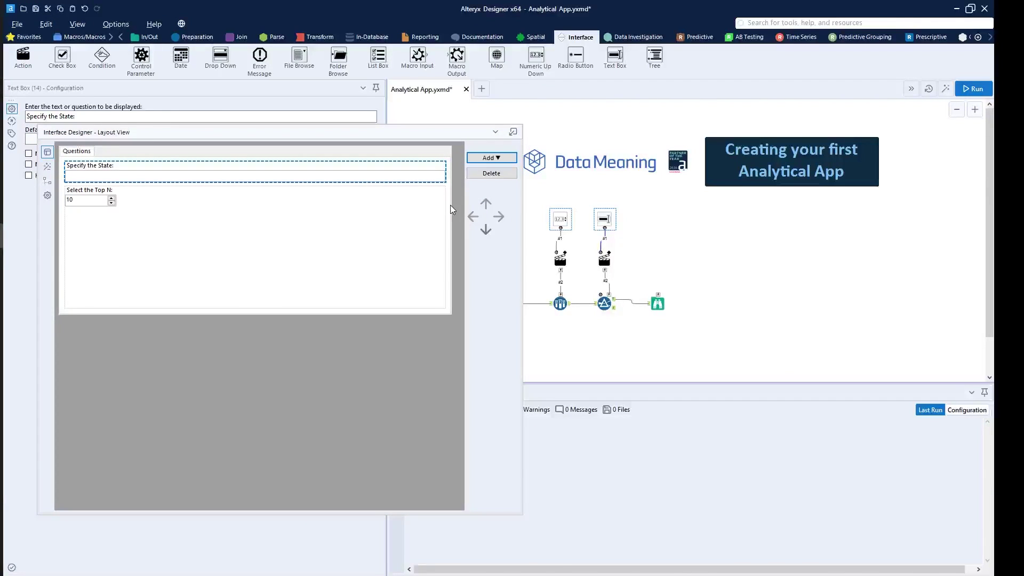
pyautogui.click(485, 228)
pyautogui.click(149, 176)
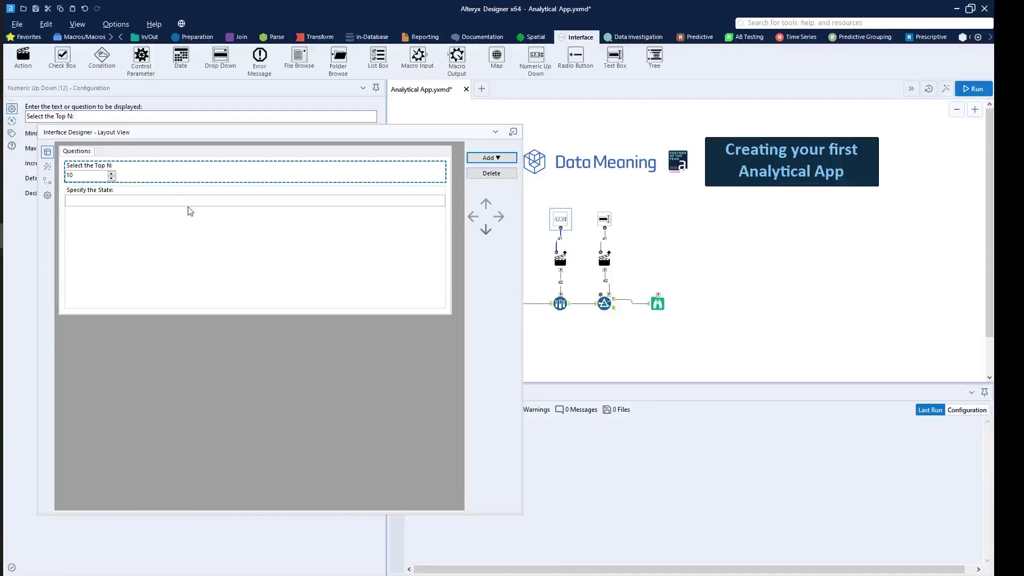
pyautogui.click(152, 203)
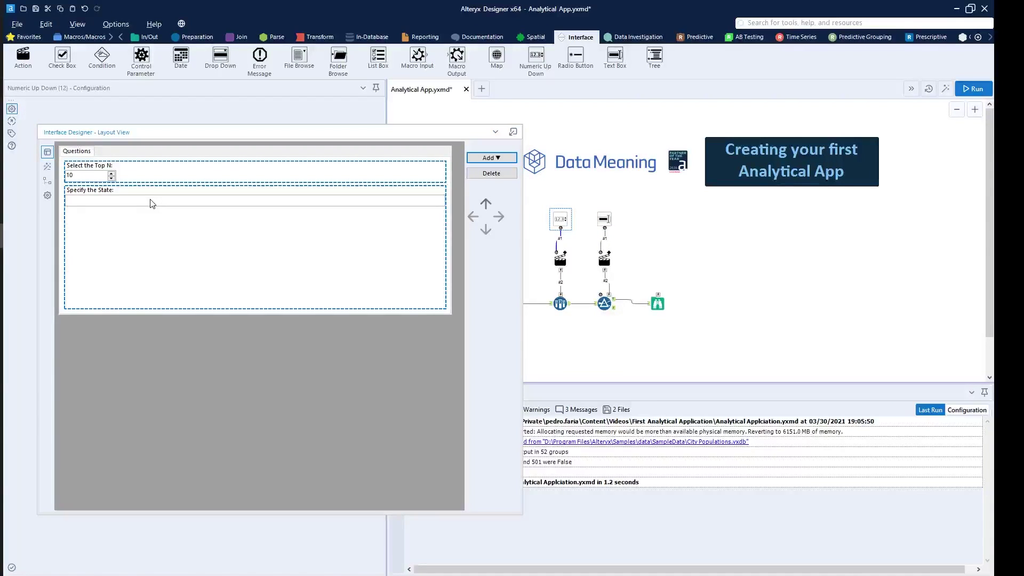
# - In the app properties, show the Browse (9) results to the user when the app succeeds
pyautogui.click(47, 196)
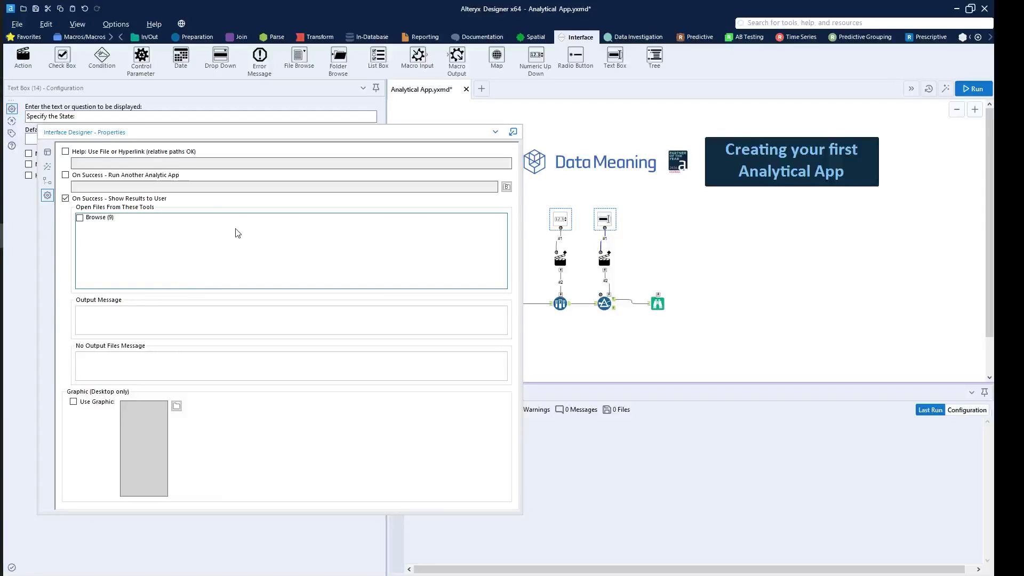
pyautogui.moveTo(177, 197); pyautogui.dragTo(245, 197)
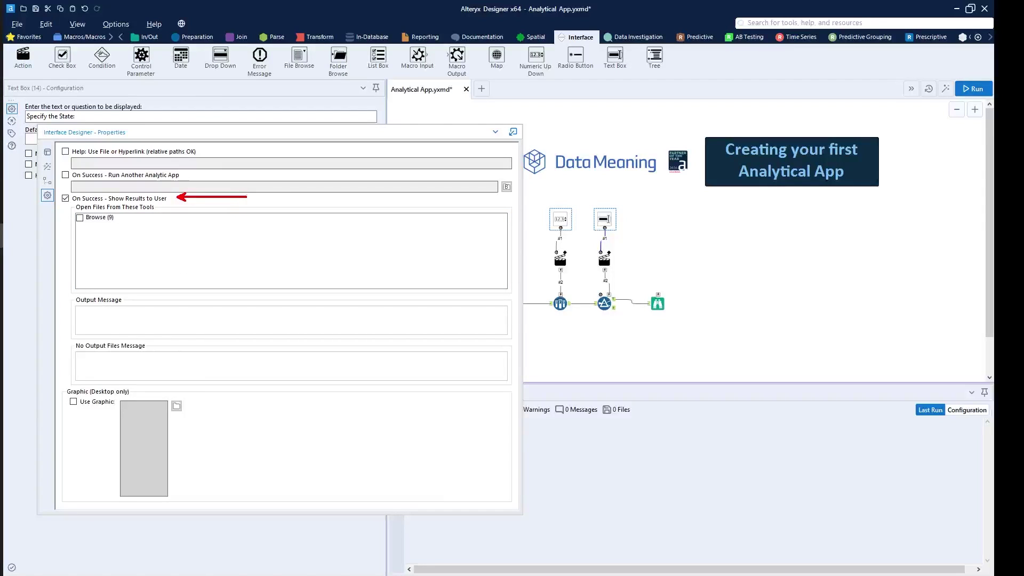
pyautogui.moveTo(84, 226); pyautogui.dragTo(97, 269)
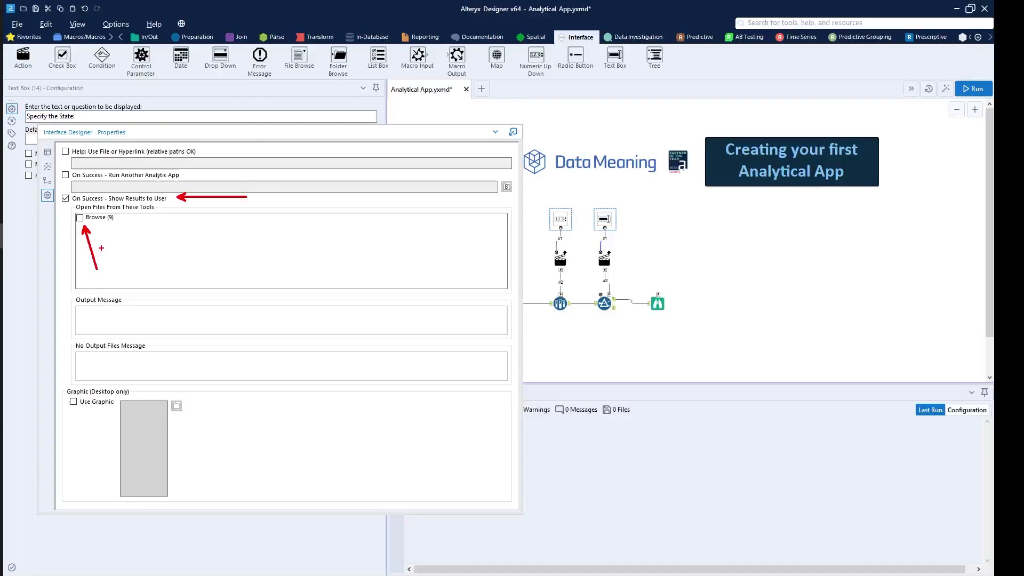
pyautogui.press('Escape')
pyautogui.click(81, 218)
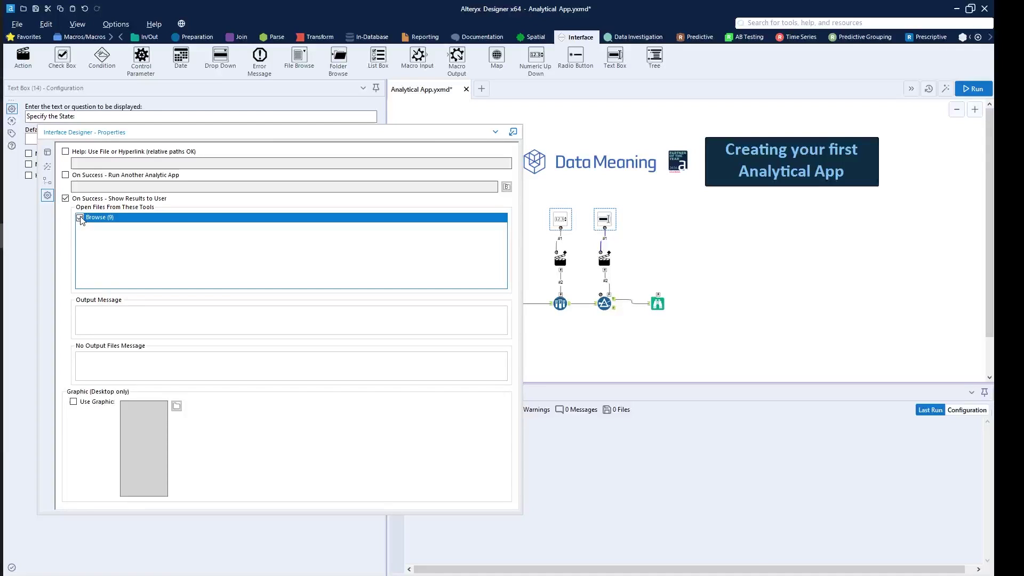
pyautogui.click(81, 219)
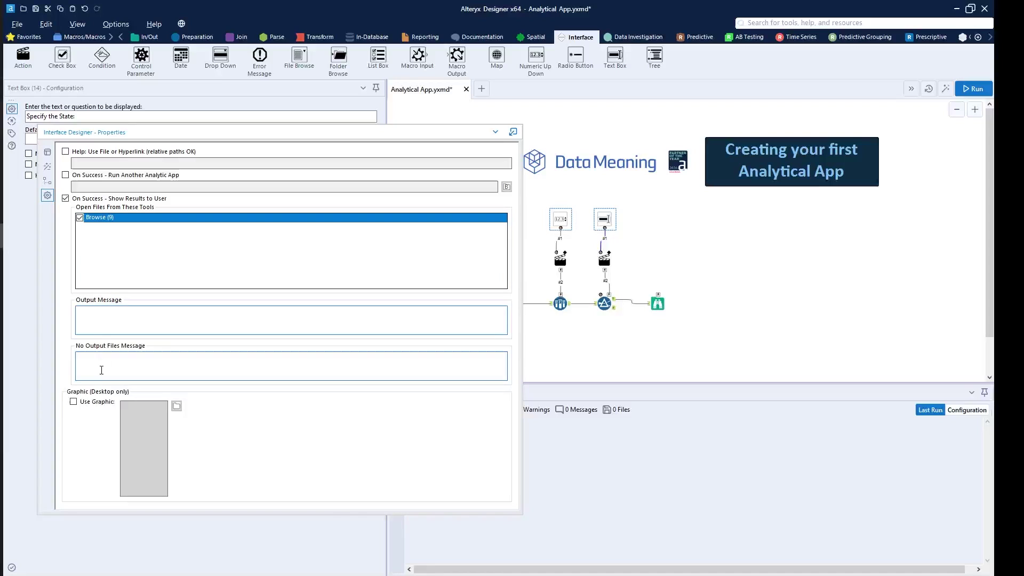
# - Enable Use Graphic for the app dialog without choosing a custom image file
pyautogui.click(77, 402)
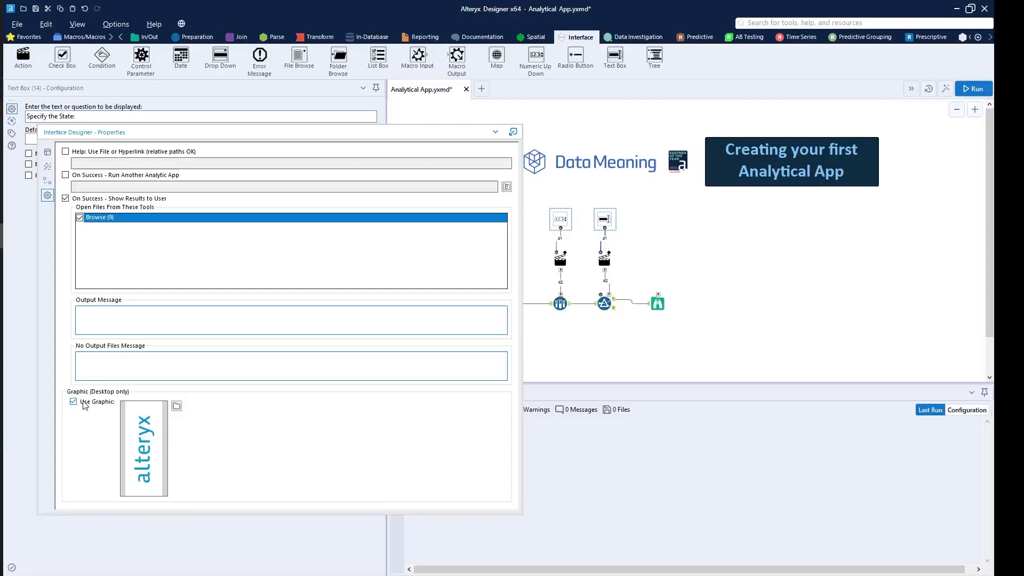
pyautogui.click(177, 407)
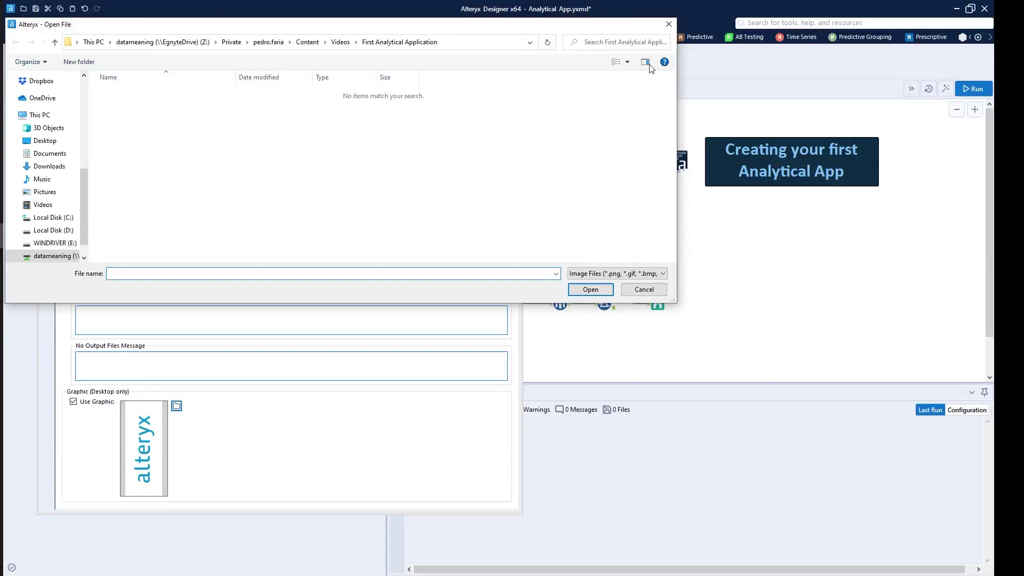
pyautogui.click(667, 27)
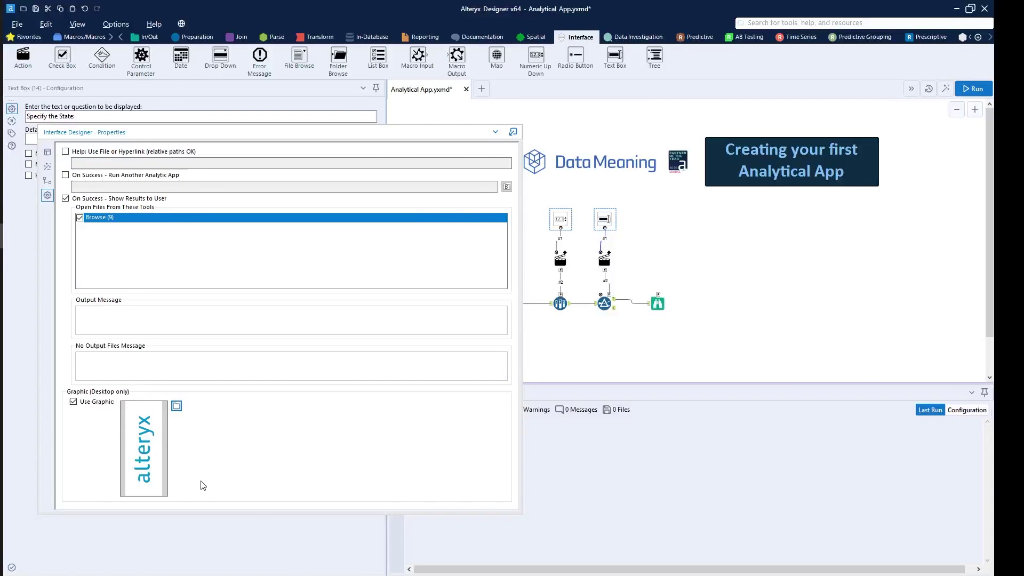
pyautogui.click(495, 133)
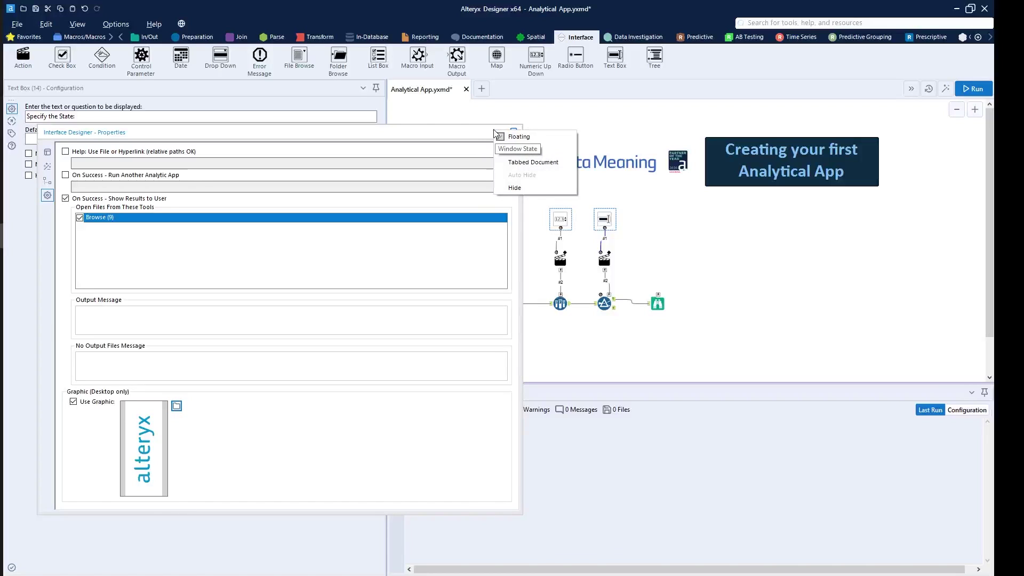
# - Hide the Interface Designer, run the workflow as an analytic app, and move its dialog left
pyautogui.click(515, 188)
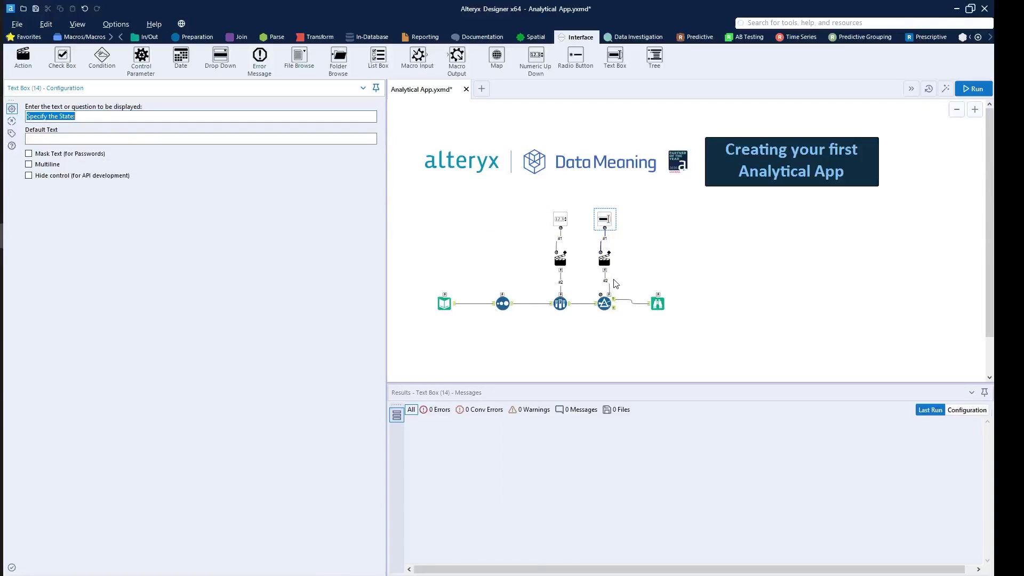
pyautogui.click(708, 274)
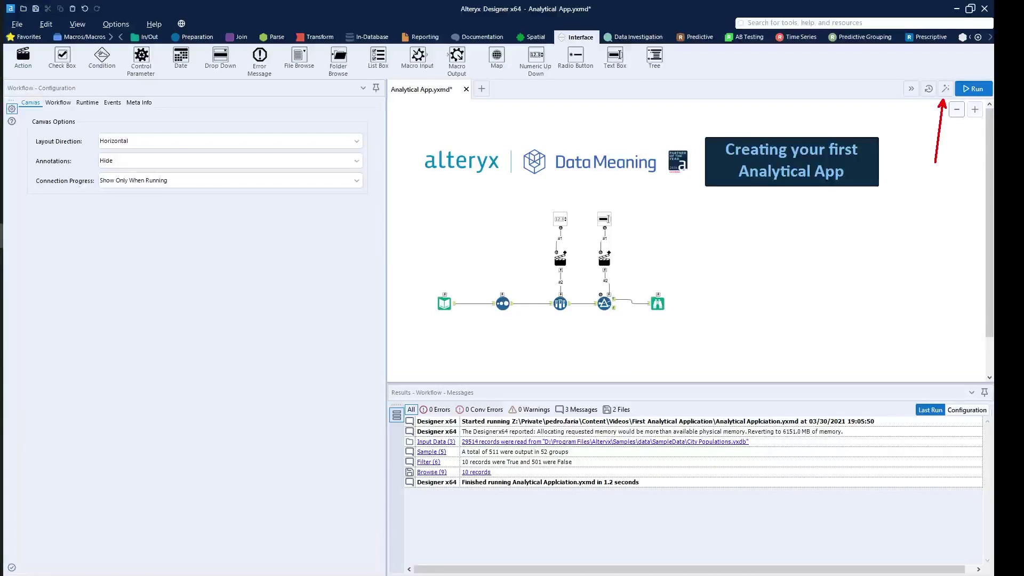
pyautogui.click(945, 89)
pyautogui.moveTo(762, 256); pyautogui.dragTo(289, 137)
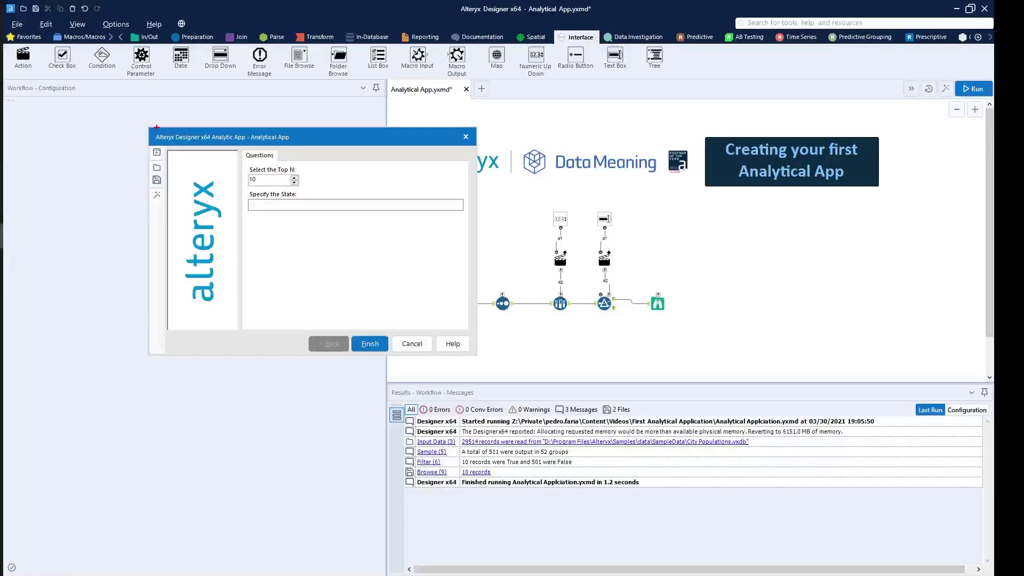
# - Run the app with Select the Top N set to 5 and State set to Florida
pyautogui.moveTo(148, 126); pyautogui.dragTo(478, 359)
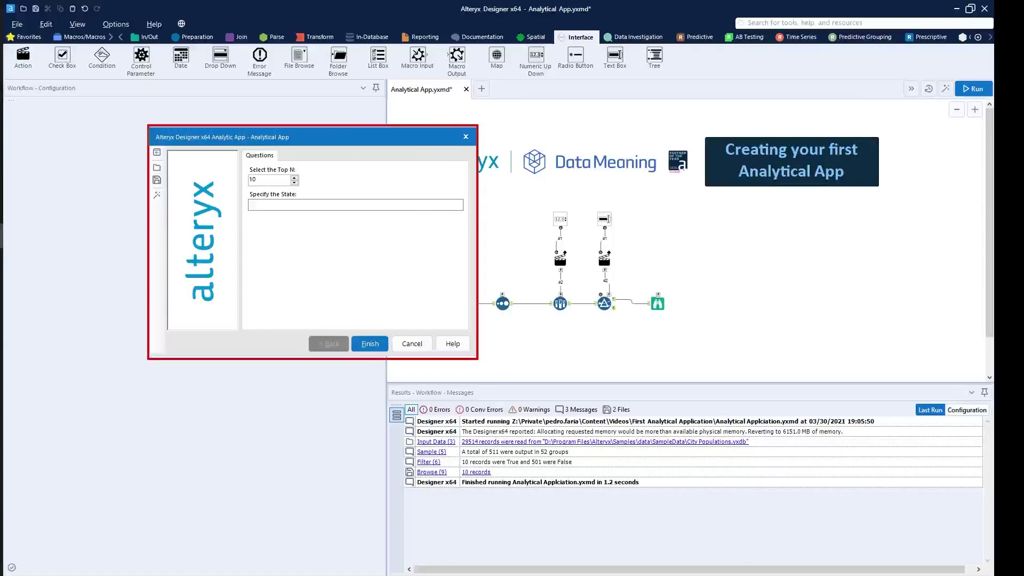
pyautogui.moveTo(677, 203); pyautogui.dragTo(495, 334)
pyautogui.press('Escape')
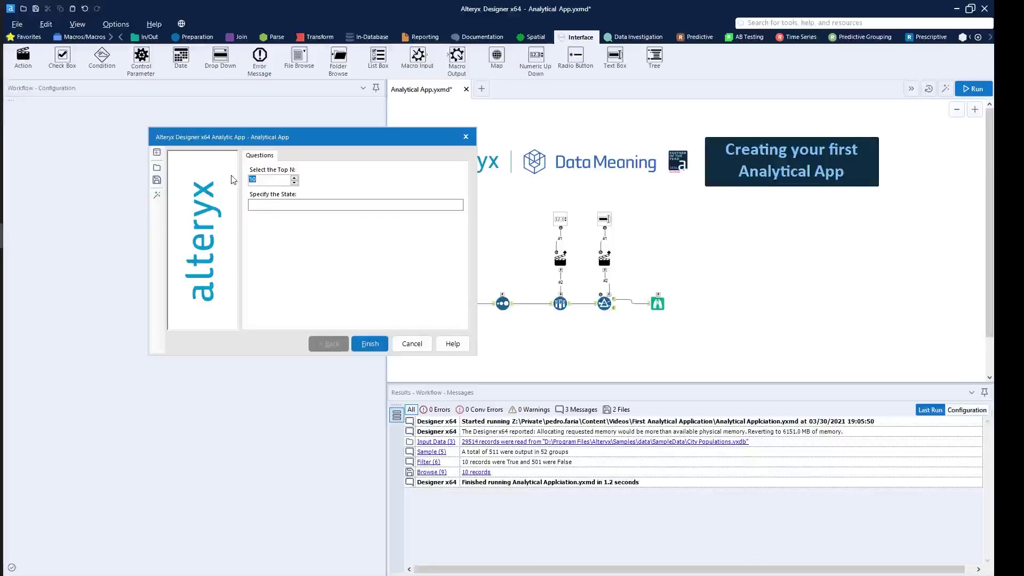
pyautogui.write('5')
pyautogui.click(277, 203)
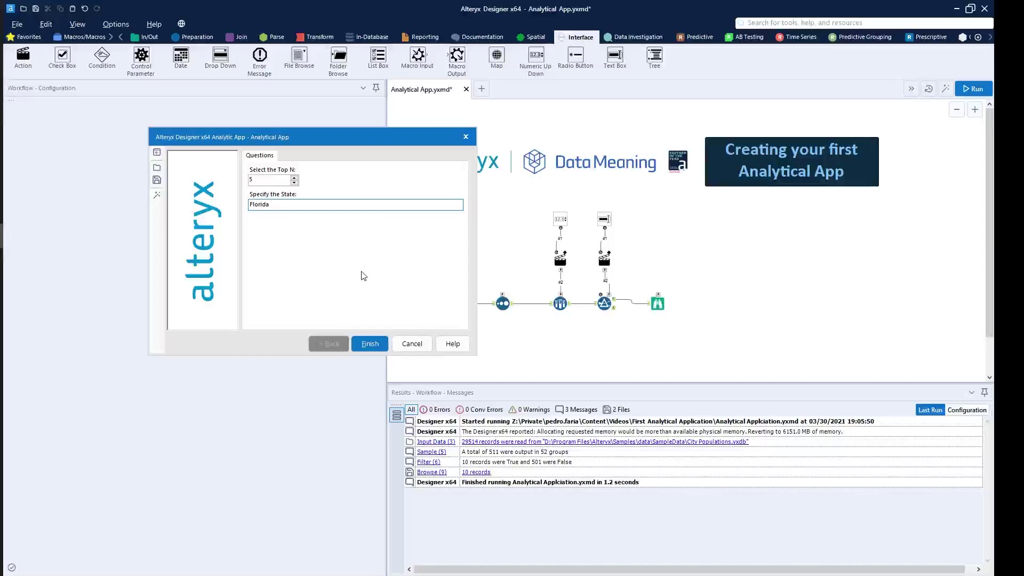
pyautogui.click(376, 344)
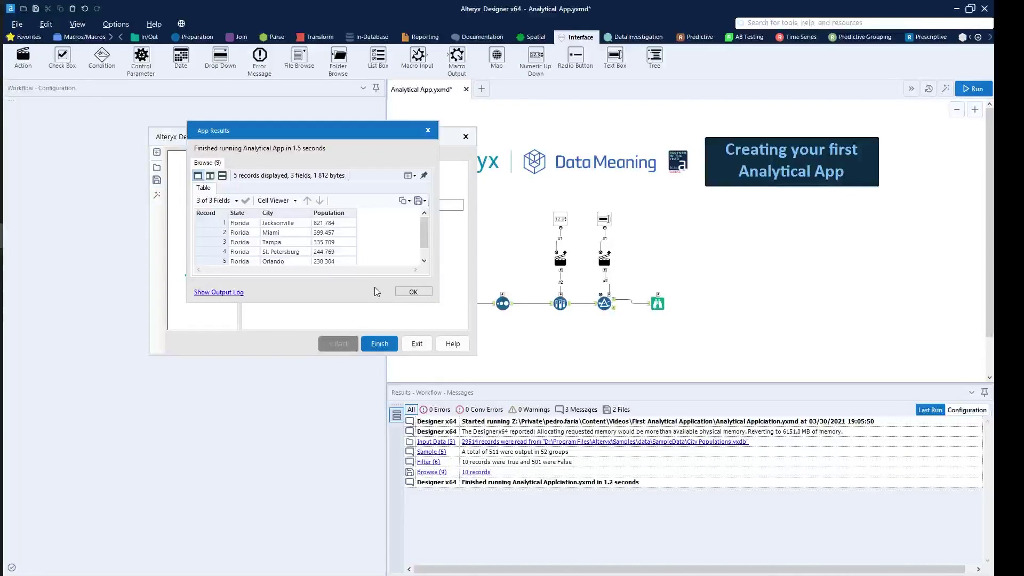
# - Enlarge the results, step through the Florida cities from Jacksonville, then close the results and exit the app
pyautogui.moveTo(438, 301); pyautogui.dragTo(504, 370)
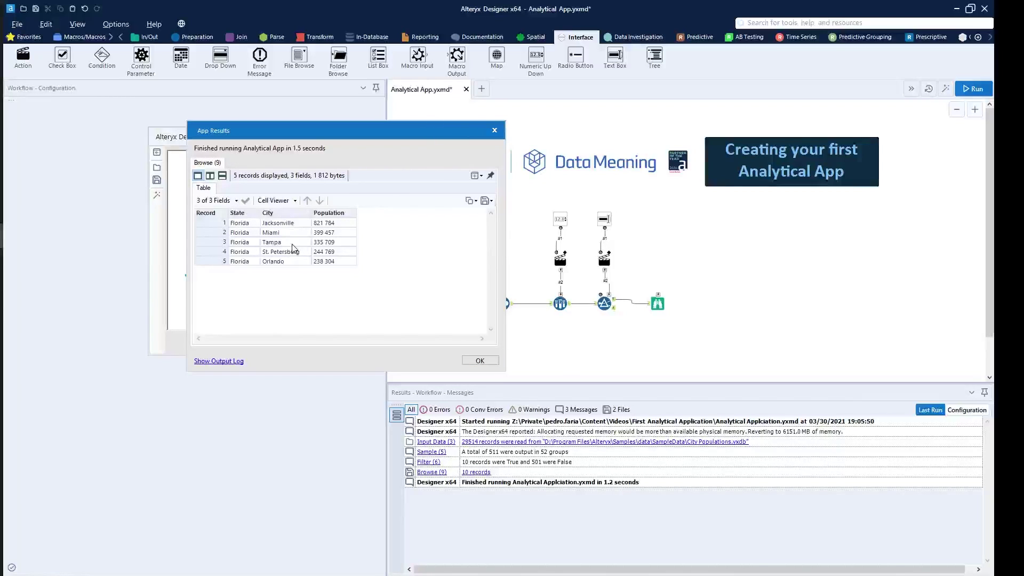
pyautogui.click(284, 224)
pyautogui.press('Down')
pyautogui.press('Down')
pyautogui.press('Down')
pyautogui.press('Down')
pyautogui.press('Up')
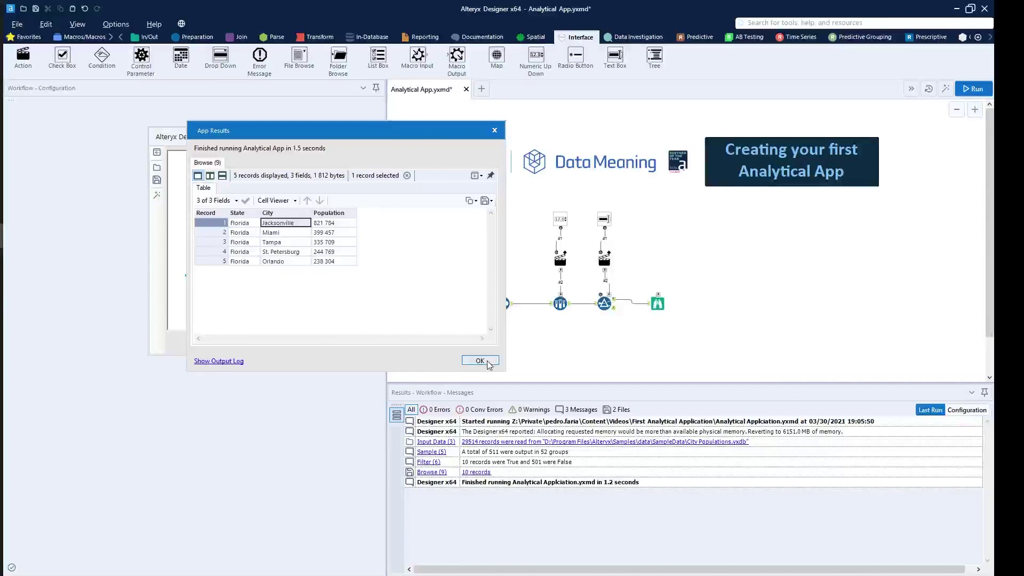
pyautogui.click(480, 360)
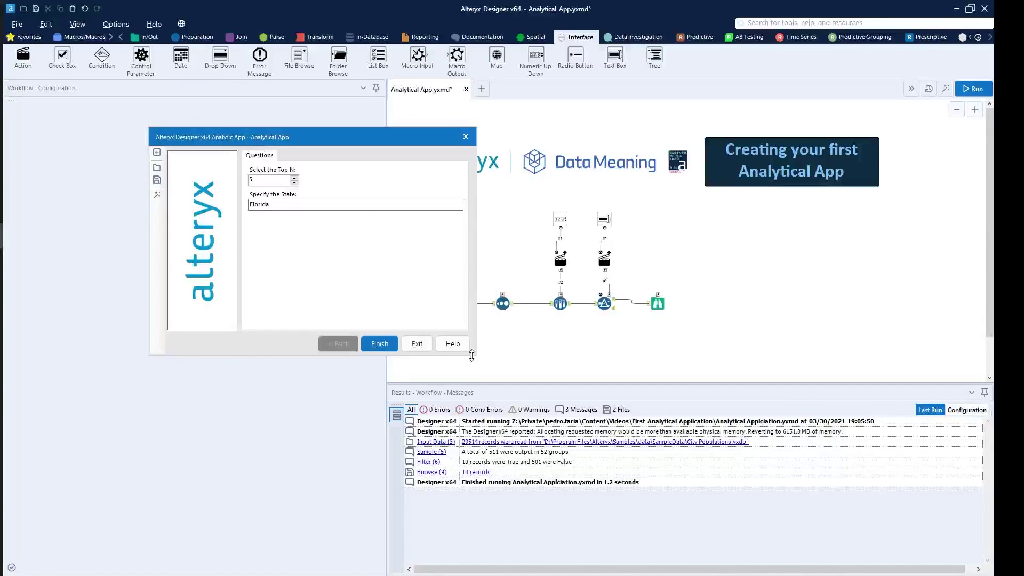
pyautogui.click(417, 345)
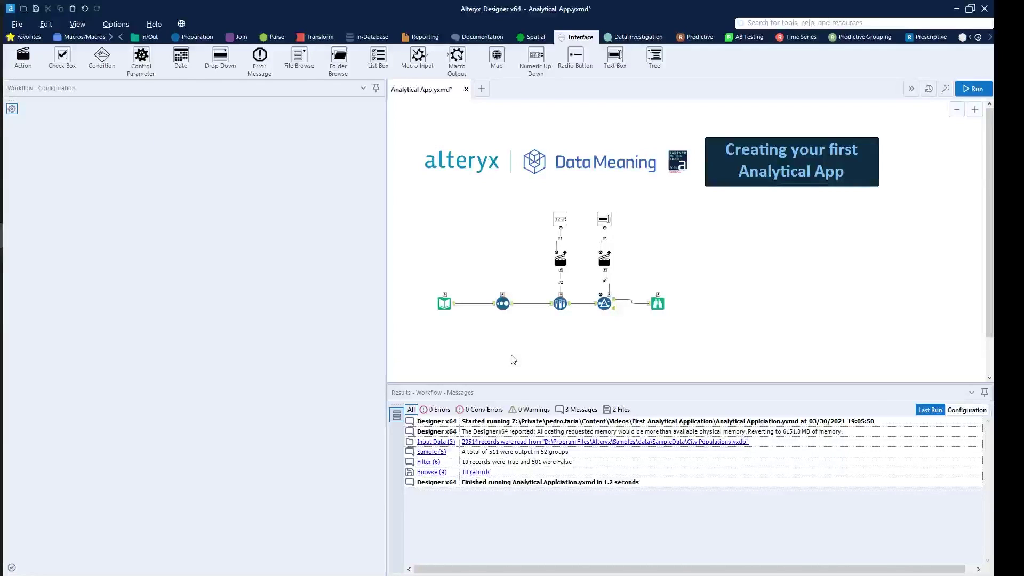